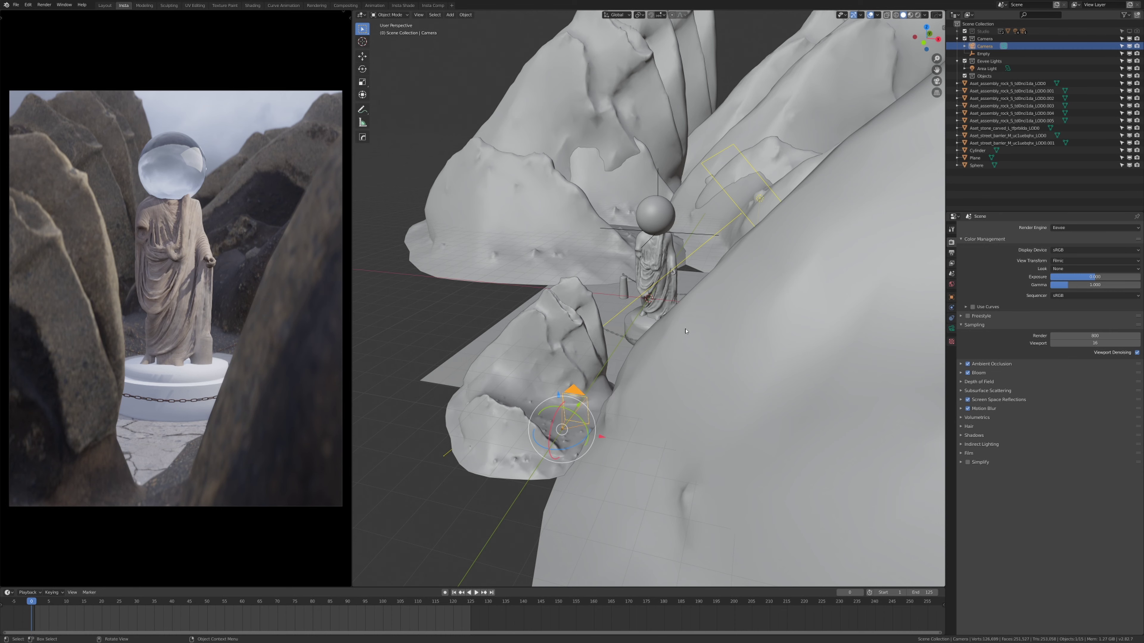
- Add a new camera, look through it, then delete the extra camera
key("shift+a")
mouse_move(622, 322)
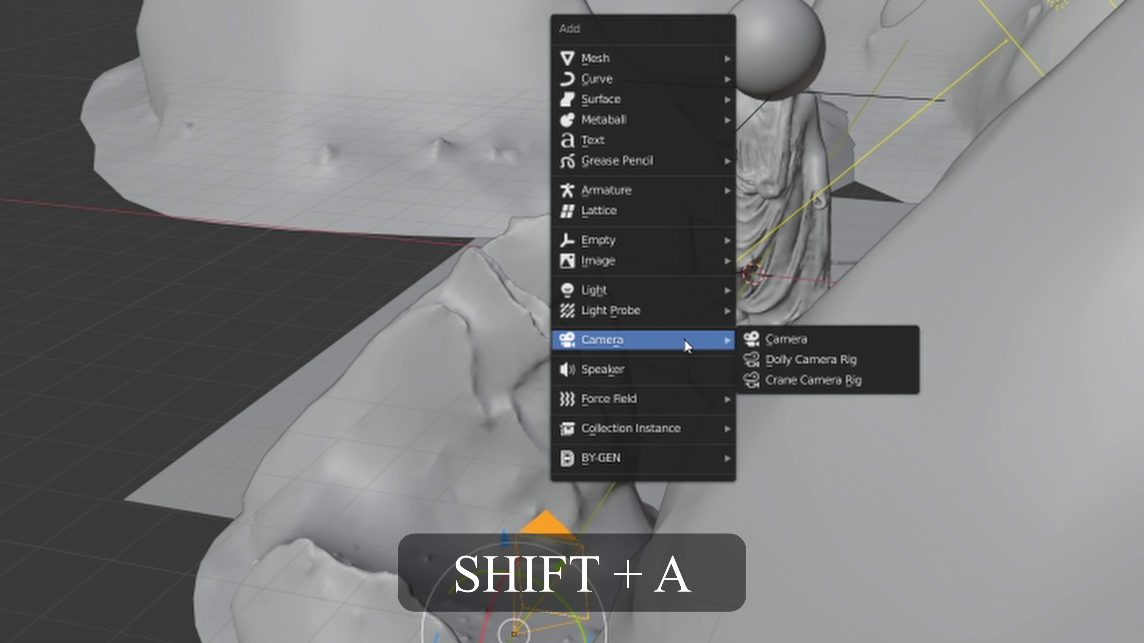
left_click(749, 338)
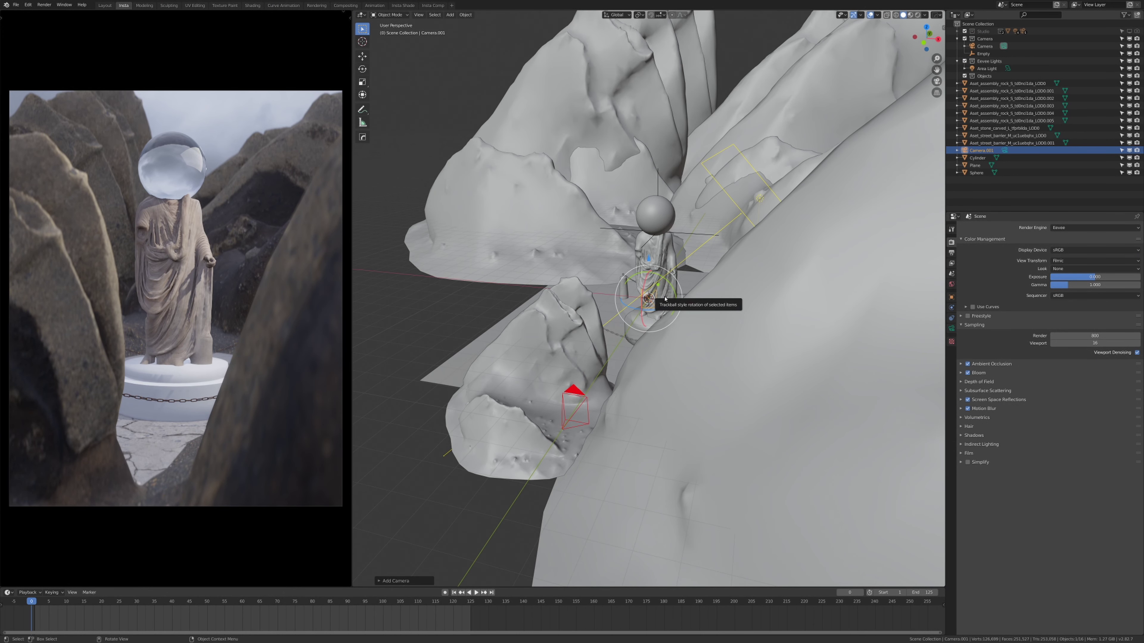
key("KP_0")
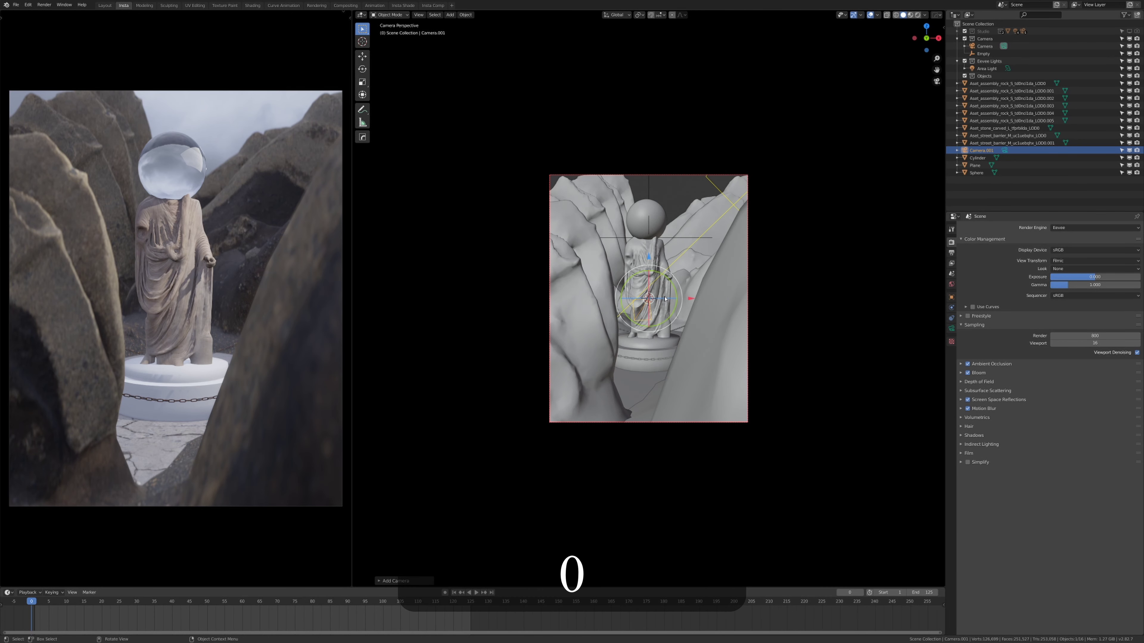
key("KP_0")
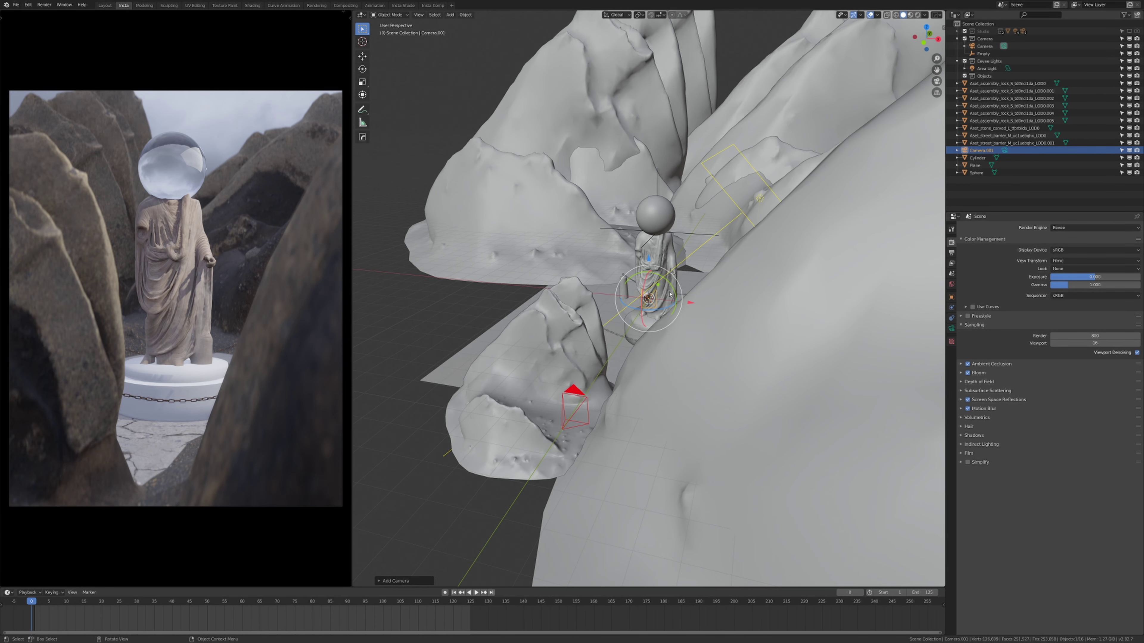
key("x")
left_click(639, 301)
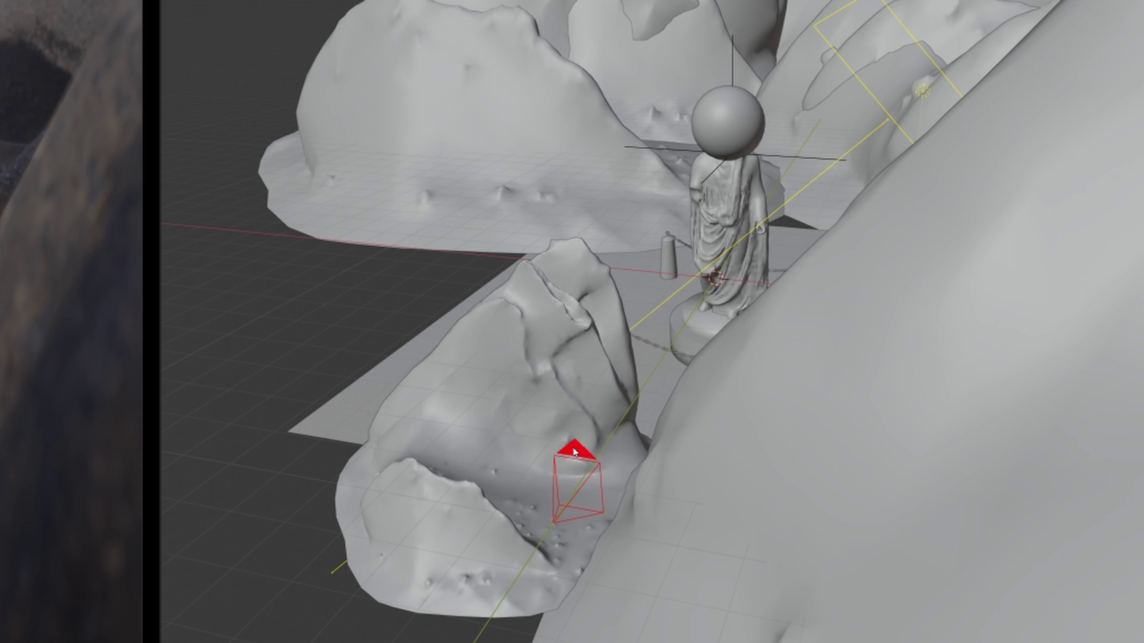
- Pull the original camera back along the Y axis, away from the statue
left_click(574, 390)
key("g")
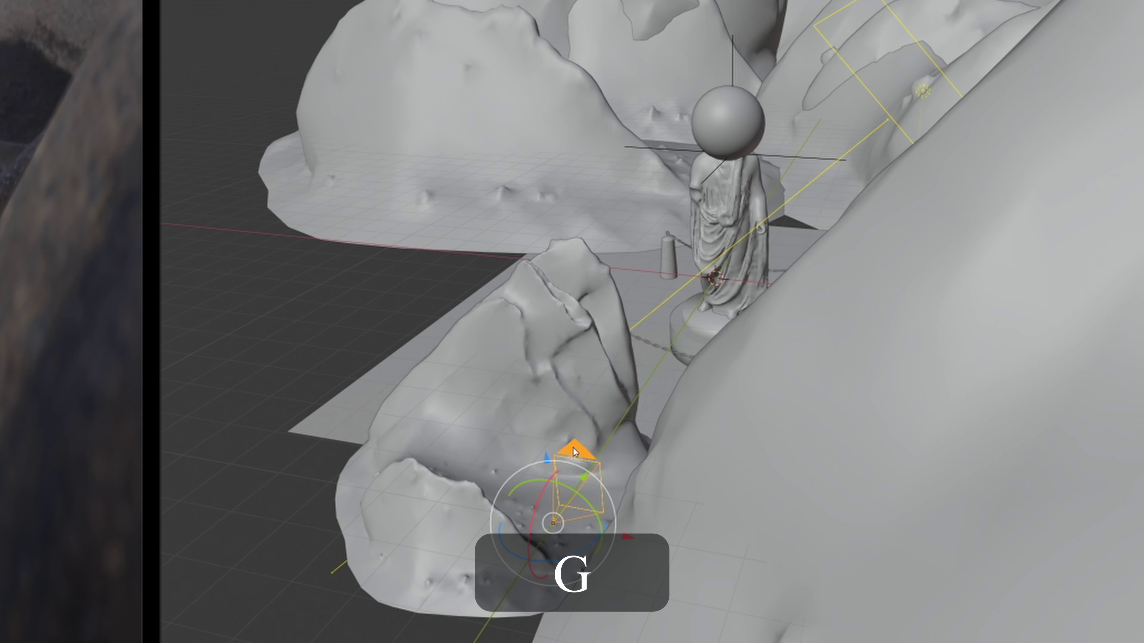
key("y")
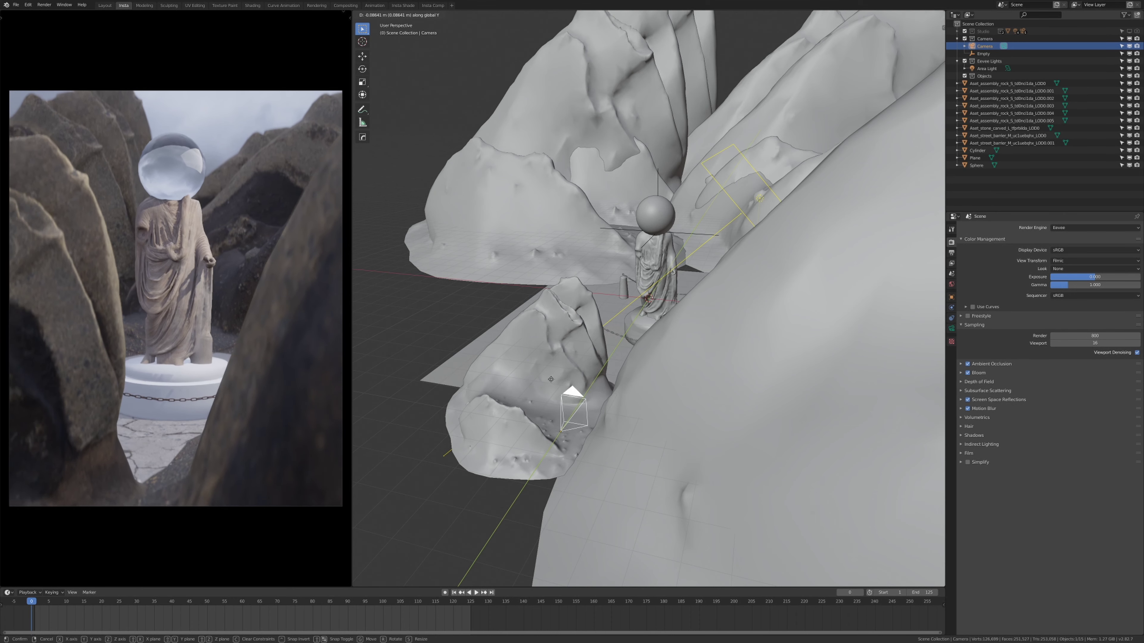
left_click(540, 433)
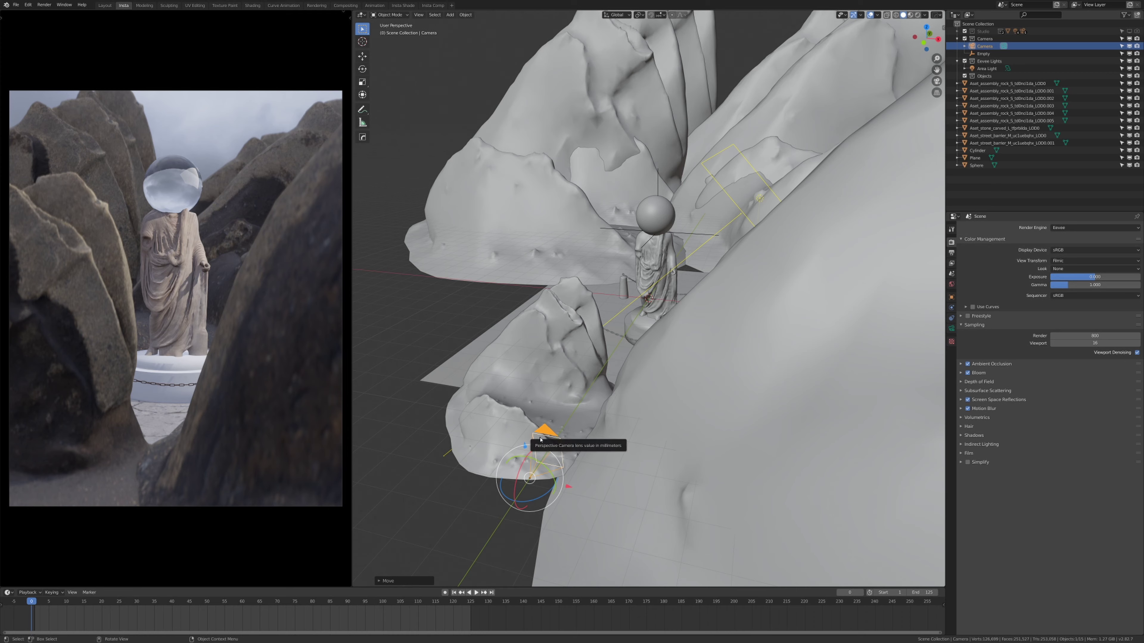
- Insert a LocRot keyframe for the camera at frame 0
key("i")
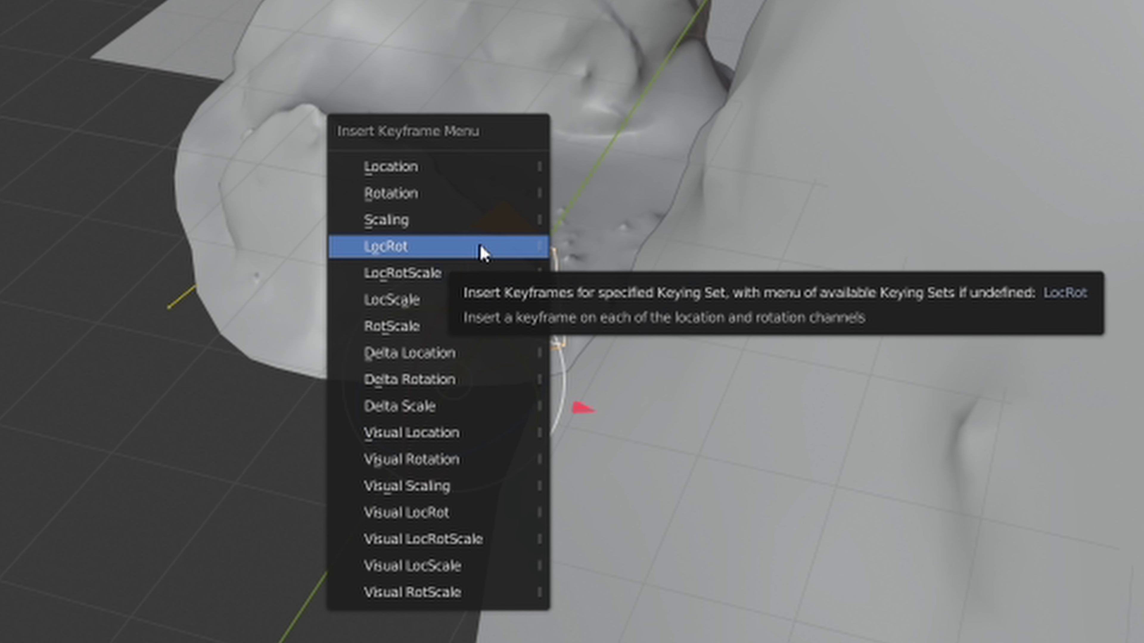
left_click(481, 252)
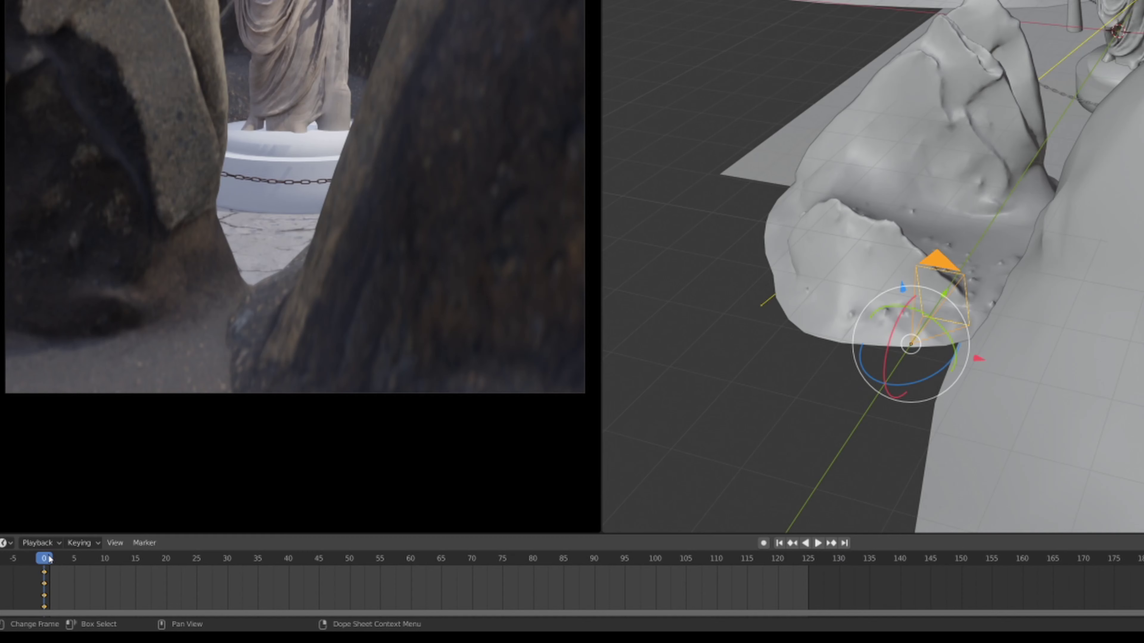
- At frame 126, push the camera forward along Y toward the statue
key("space")
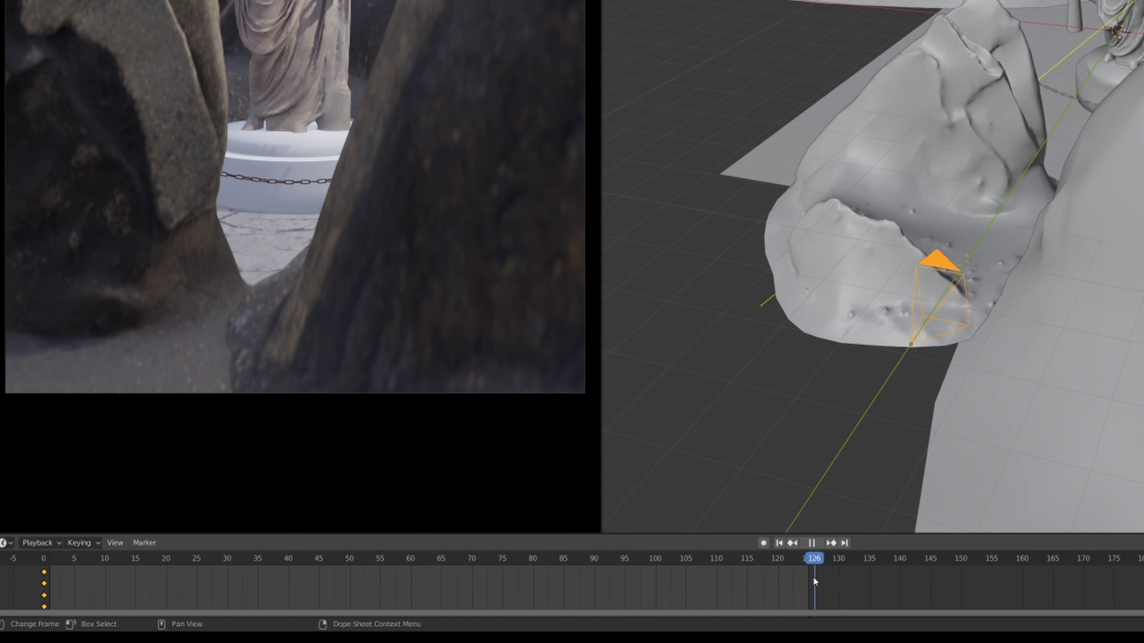
key("space")
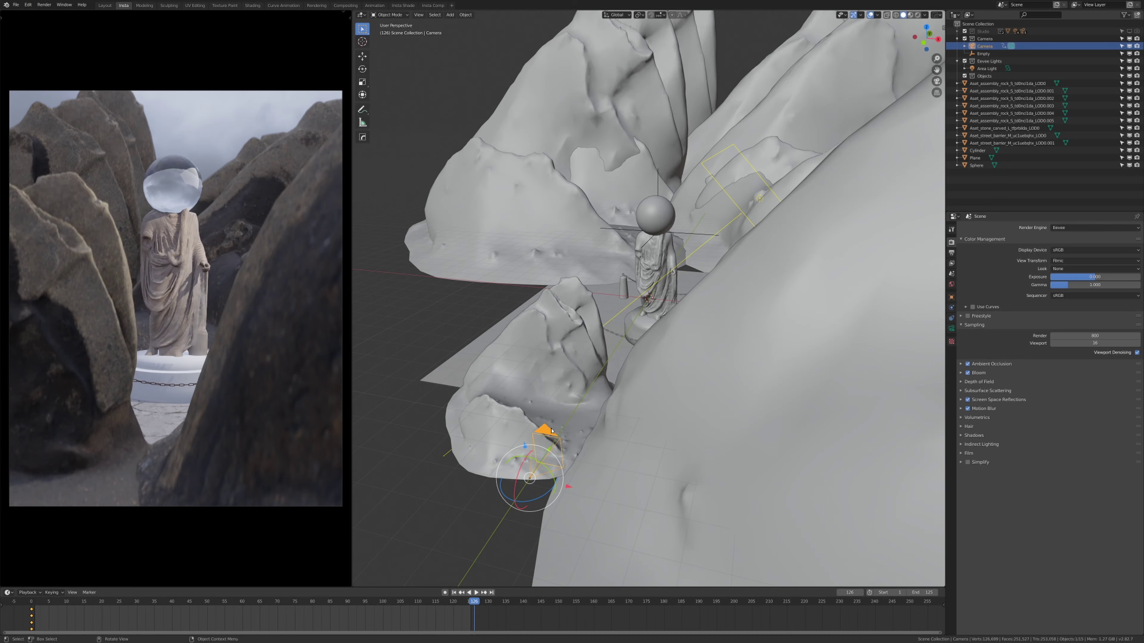
key("g")
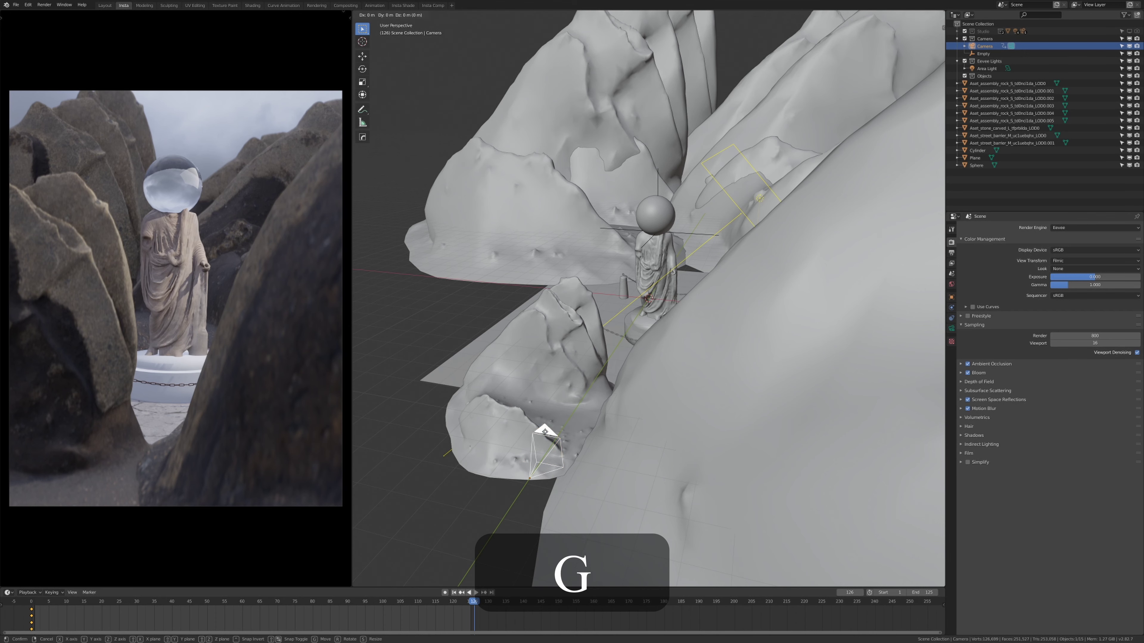
key("y")
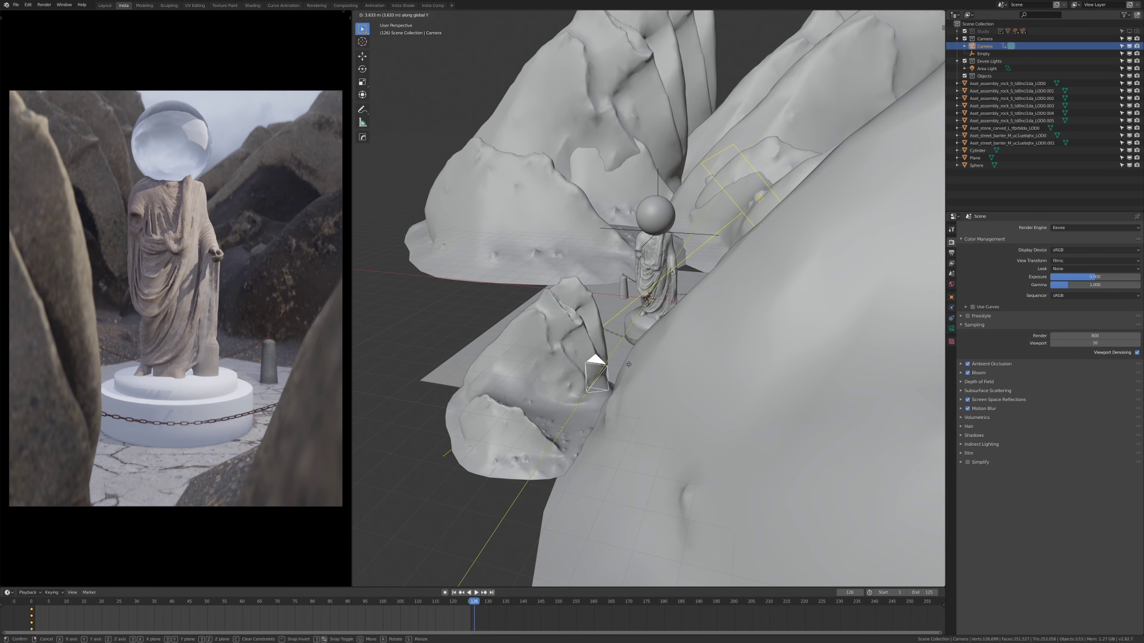
left_click(629, 364)
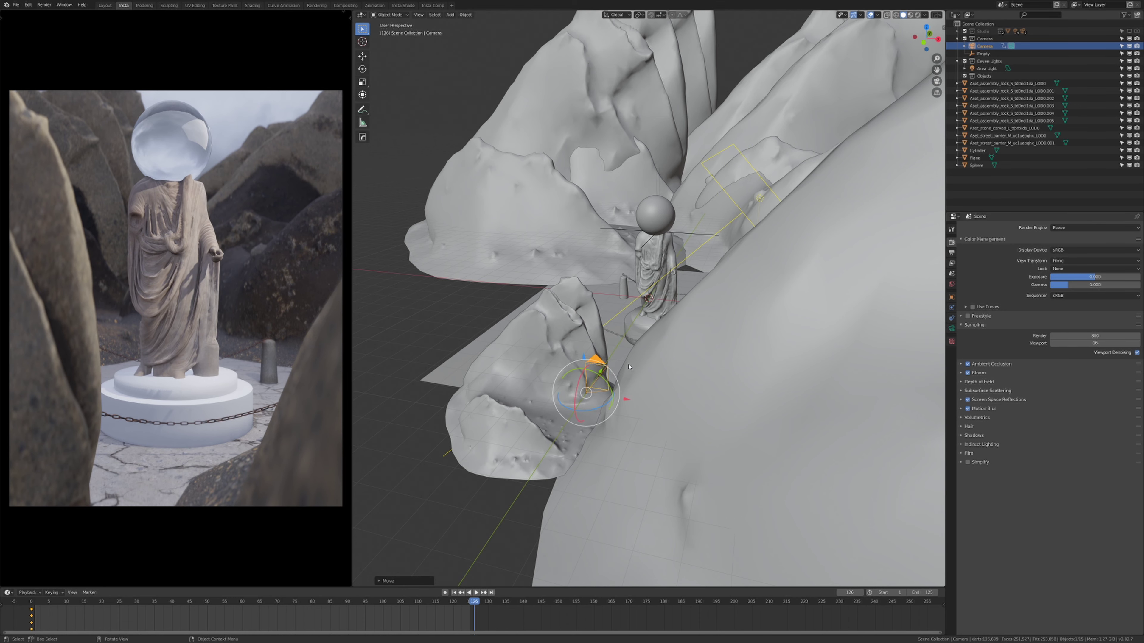
- Key the camera's LocRot at frame 126 and jump back to frame 0
key("i")
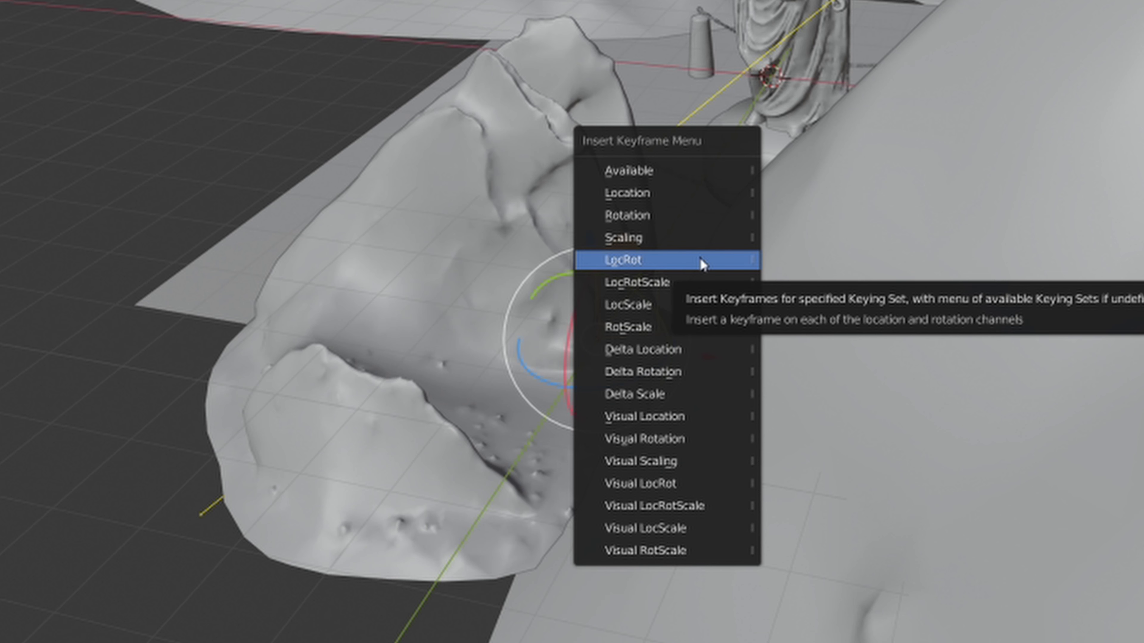
left_click(700, 258)
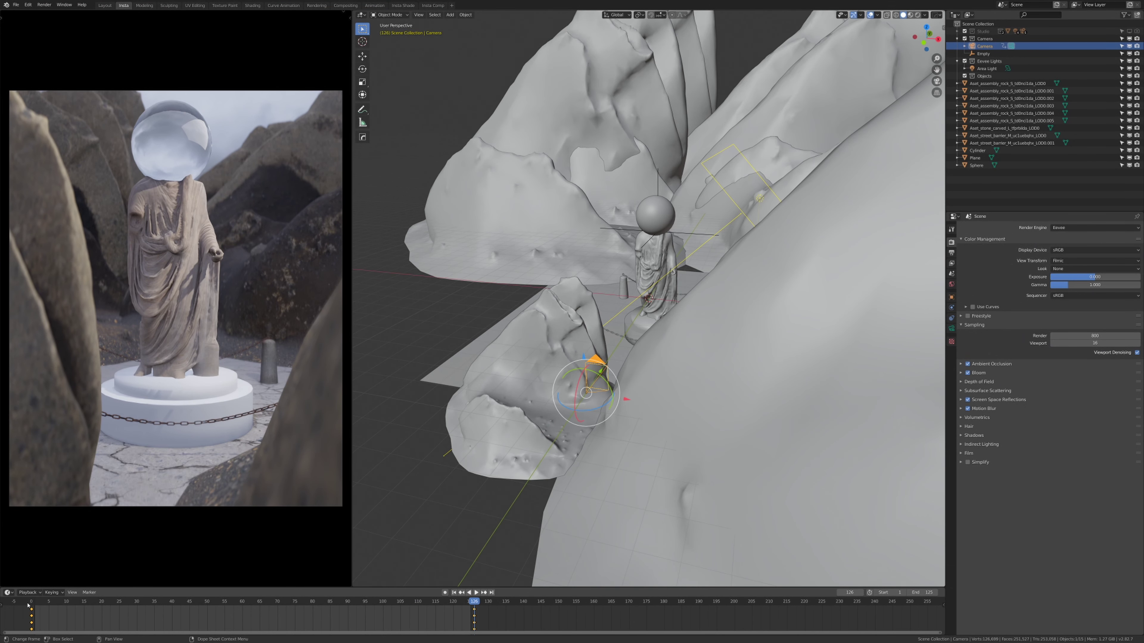
left_click(29, 603)
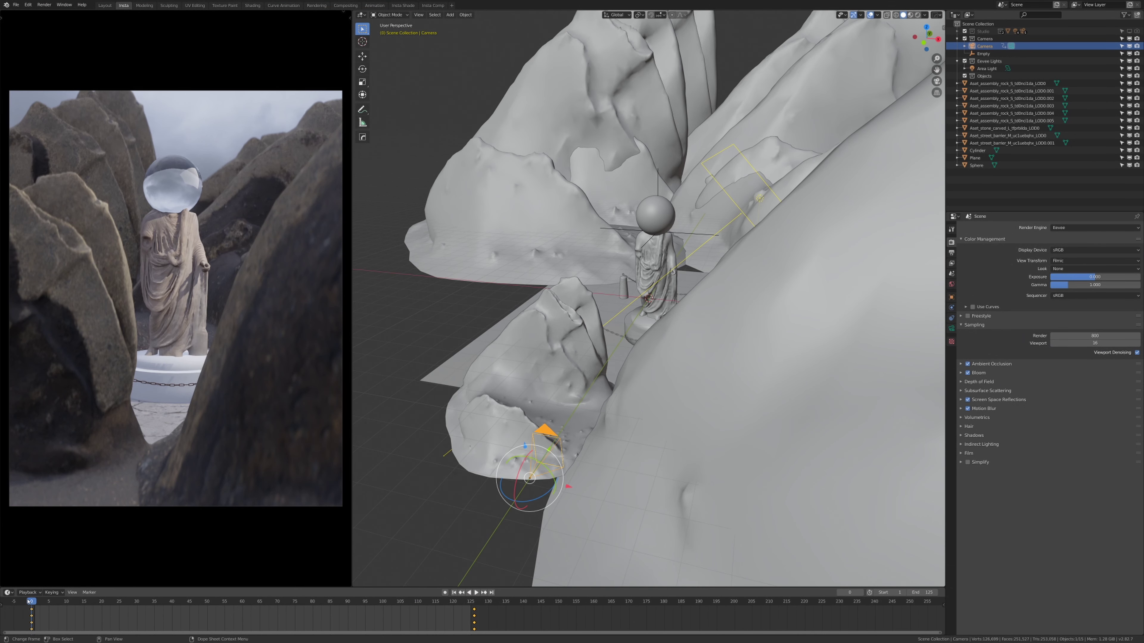
- Play back the camera push-in and stop at frame 18
key("space")
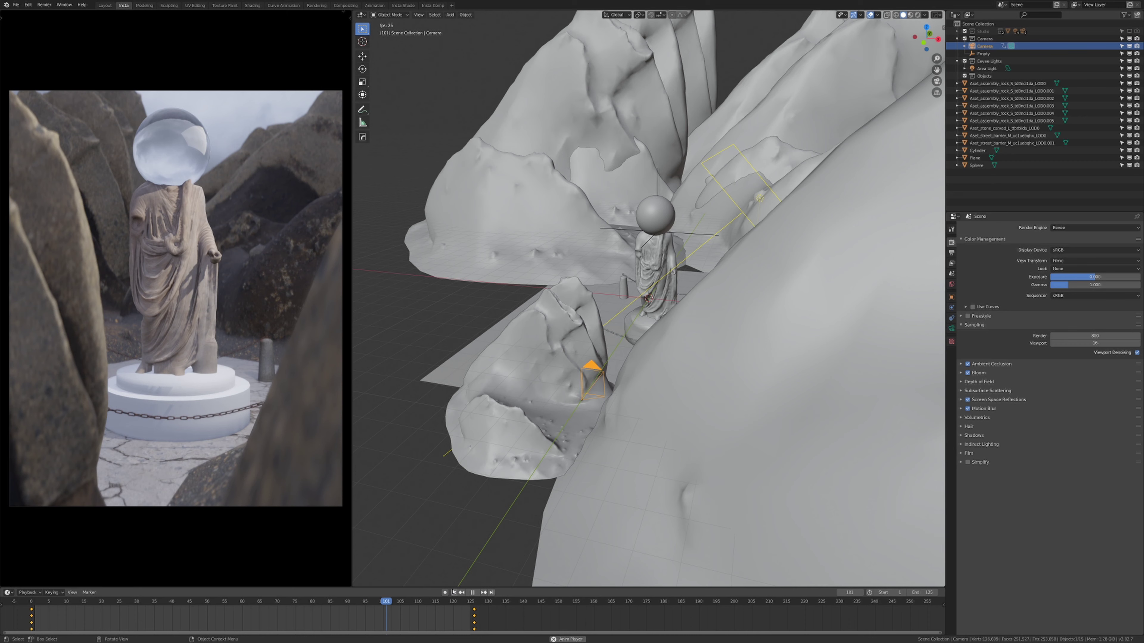
key("space")
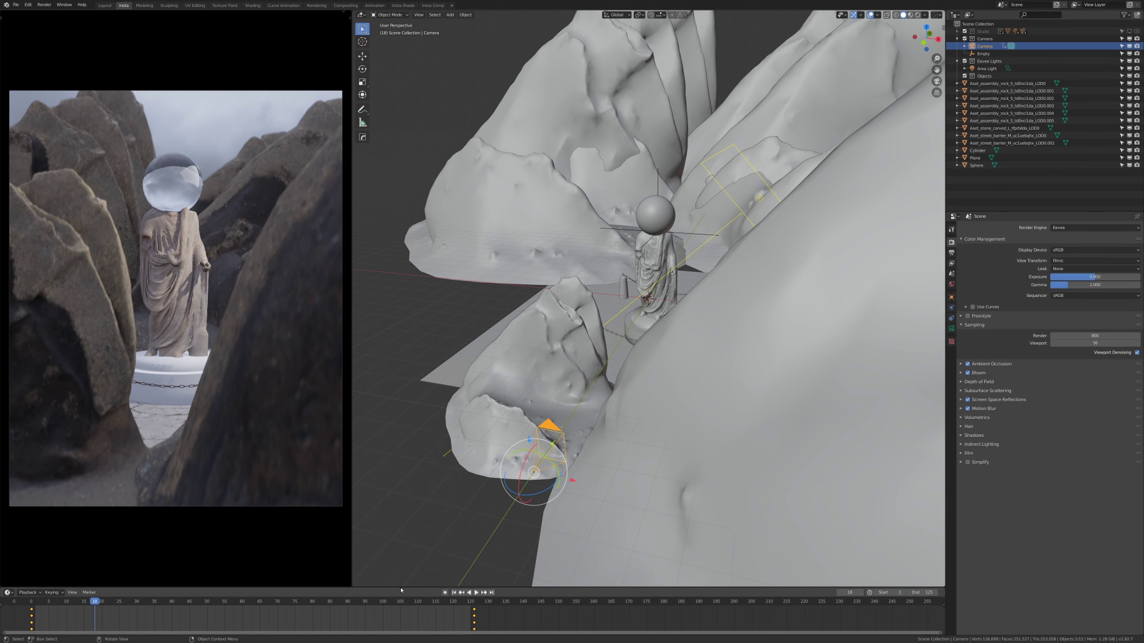
- Split the viewport horizontally into top and bottom areas
right_click(423, 589)
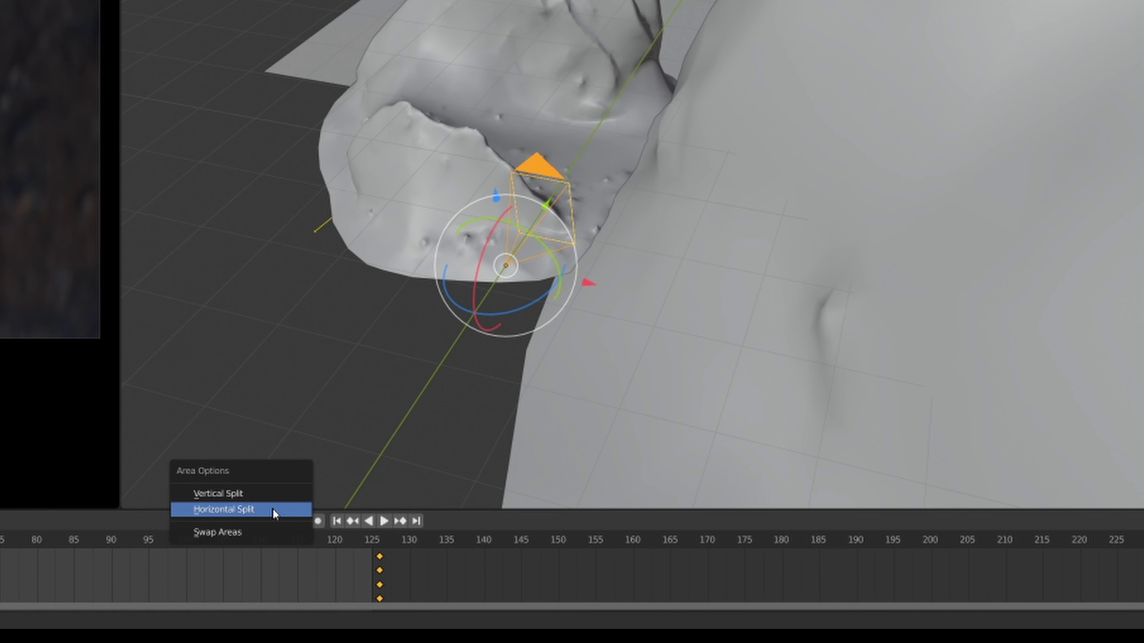
left_click(273, 514)
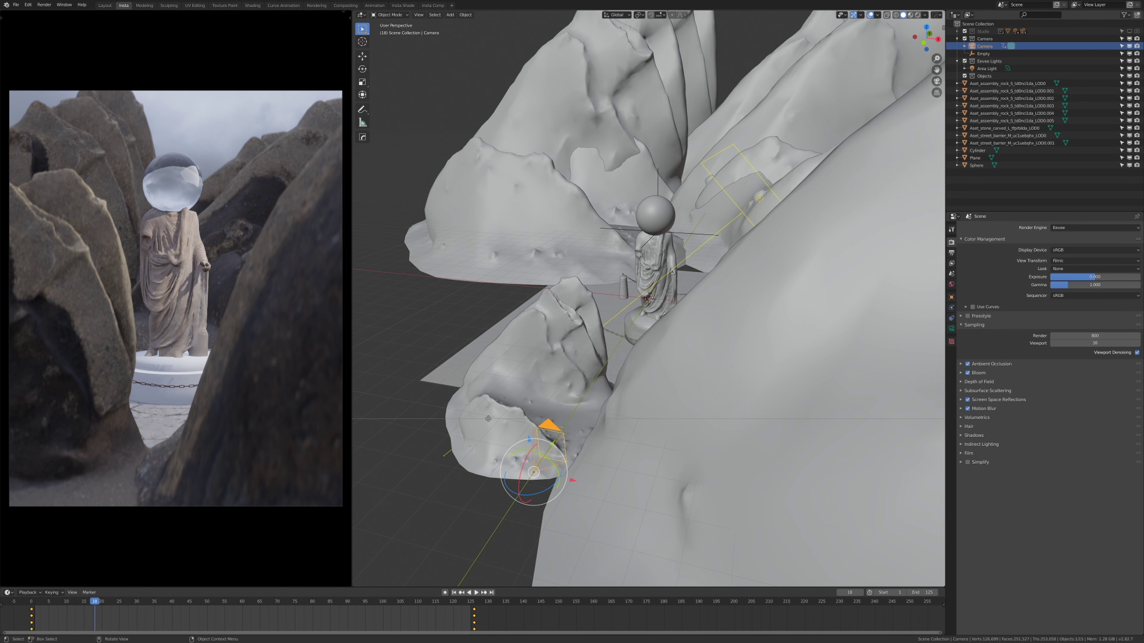
left_click(485, 416)
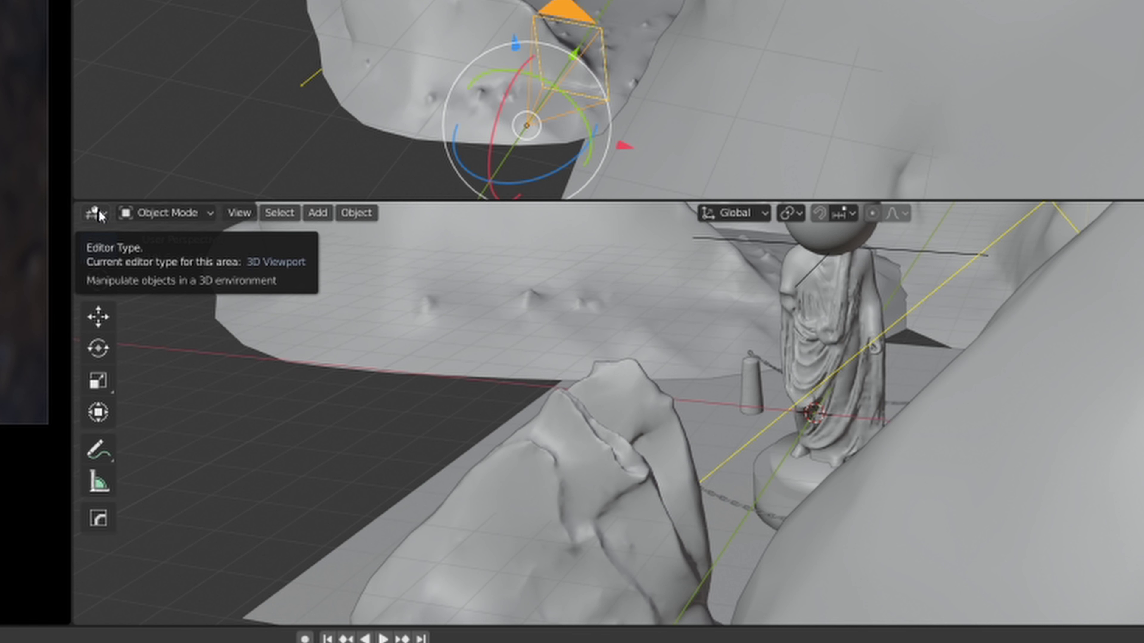
- Change the lower area's editor type to the Graph Editor
left_click(360, 422)
left_click(390, 422)
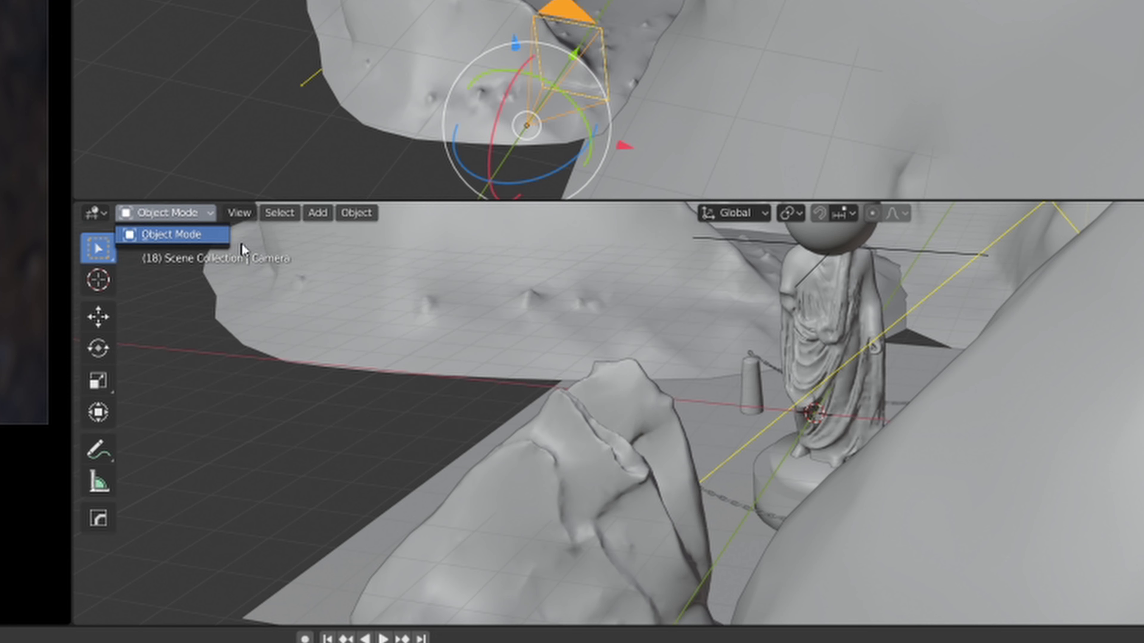
left_click(95, 212)
left_click(317, 321)
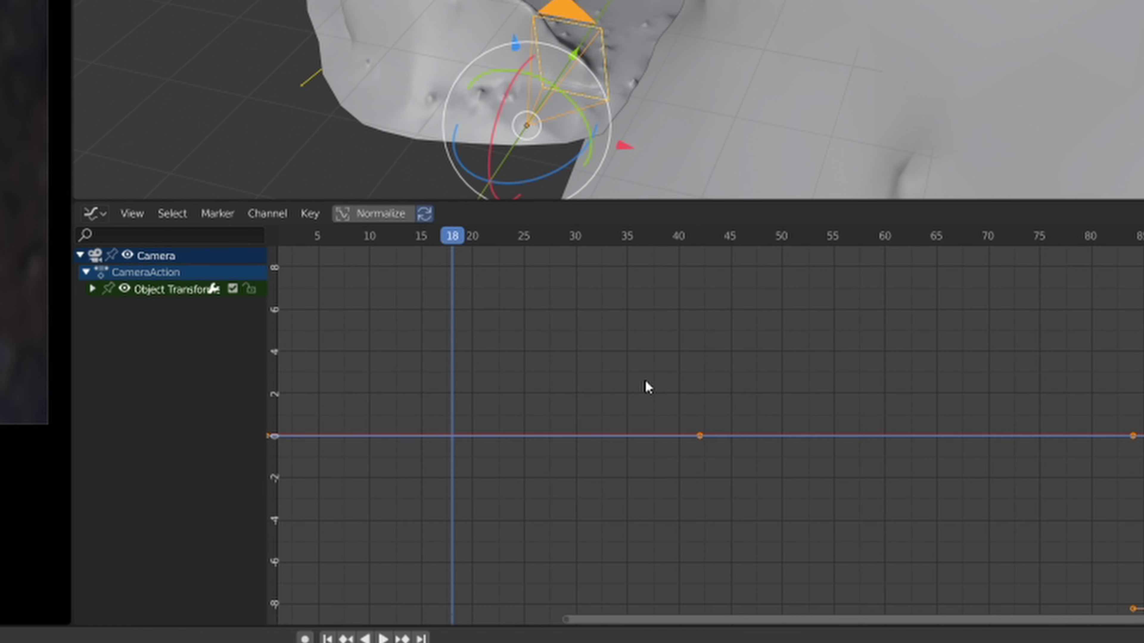
- Fit all camera curves in view, deselect, then select every keyframe
key("Home")
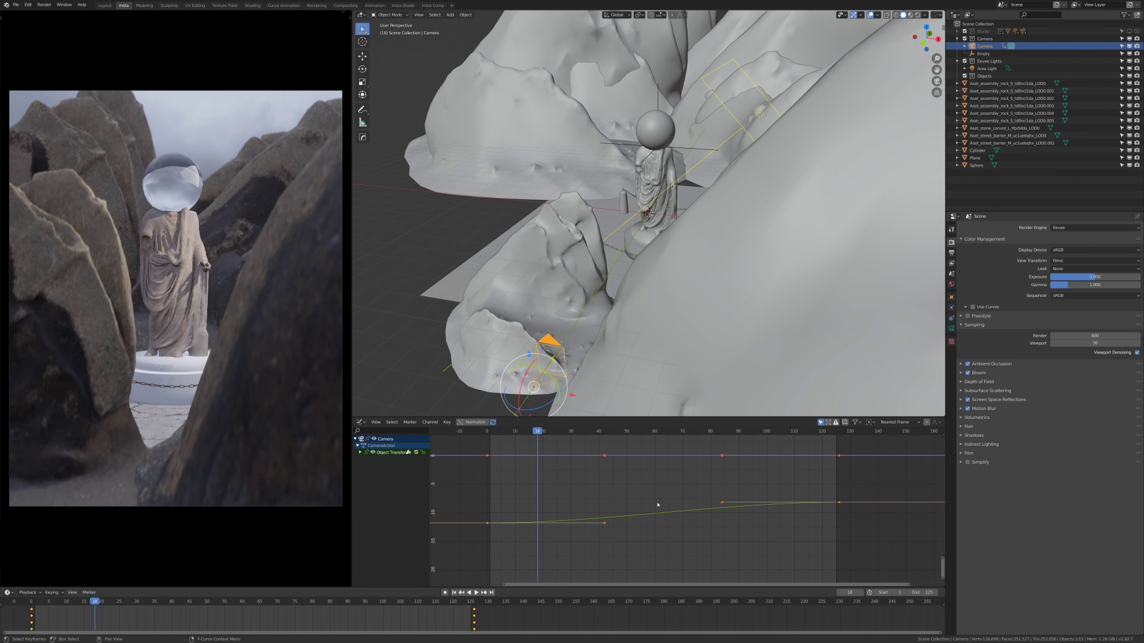
left_click(584, 511)
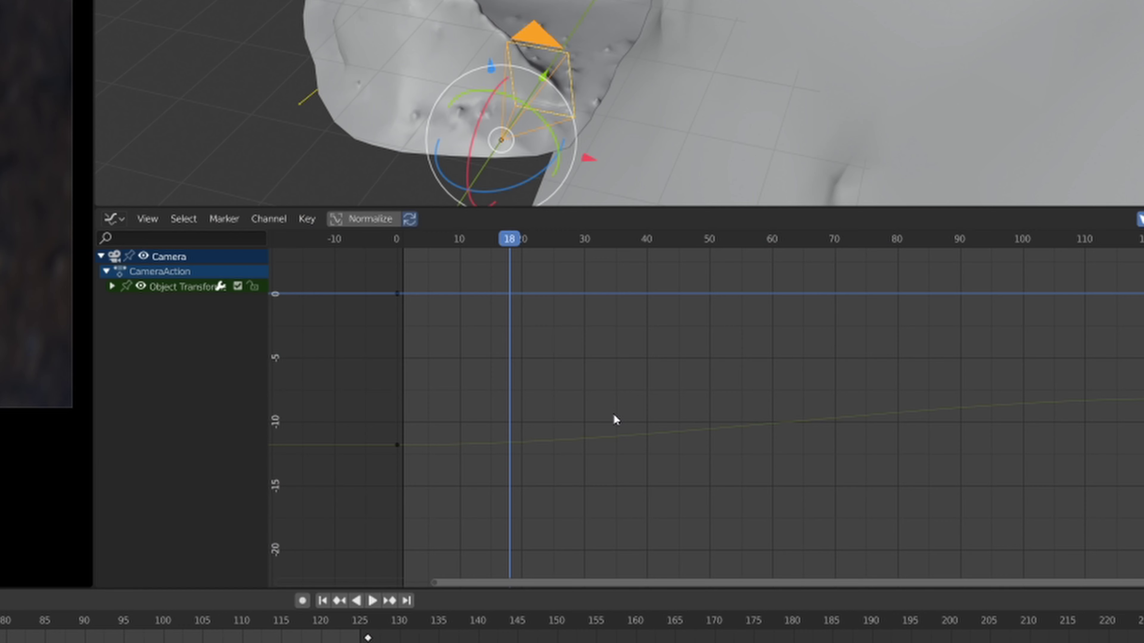
key("a")
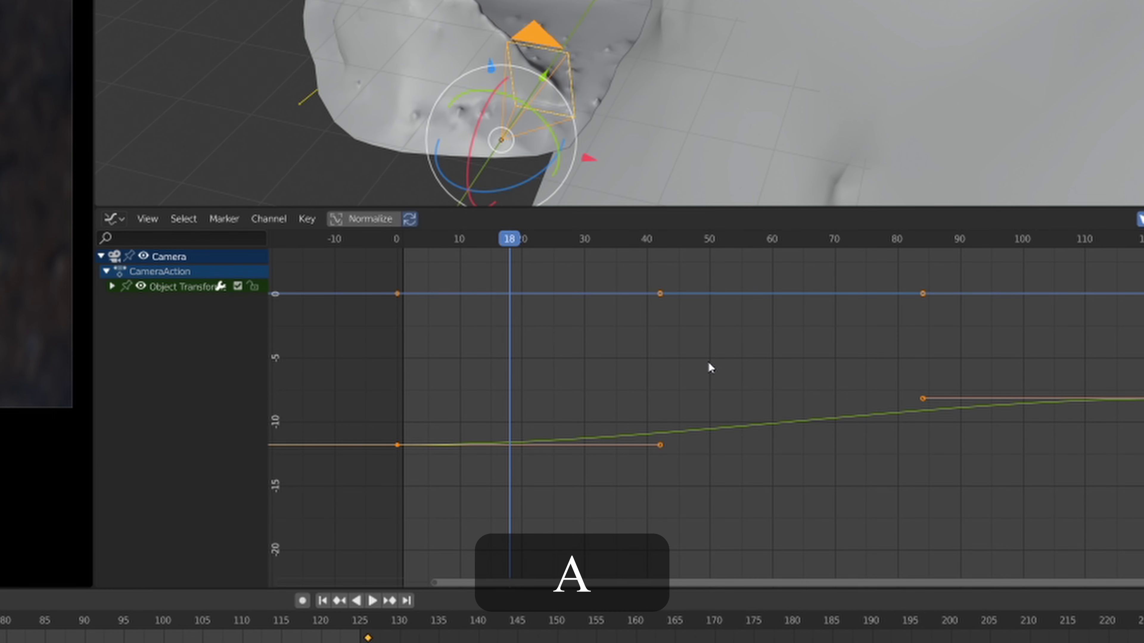
- Set all keyframe handles to Vector and play the constant-speed push-in
key("v")
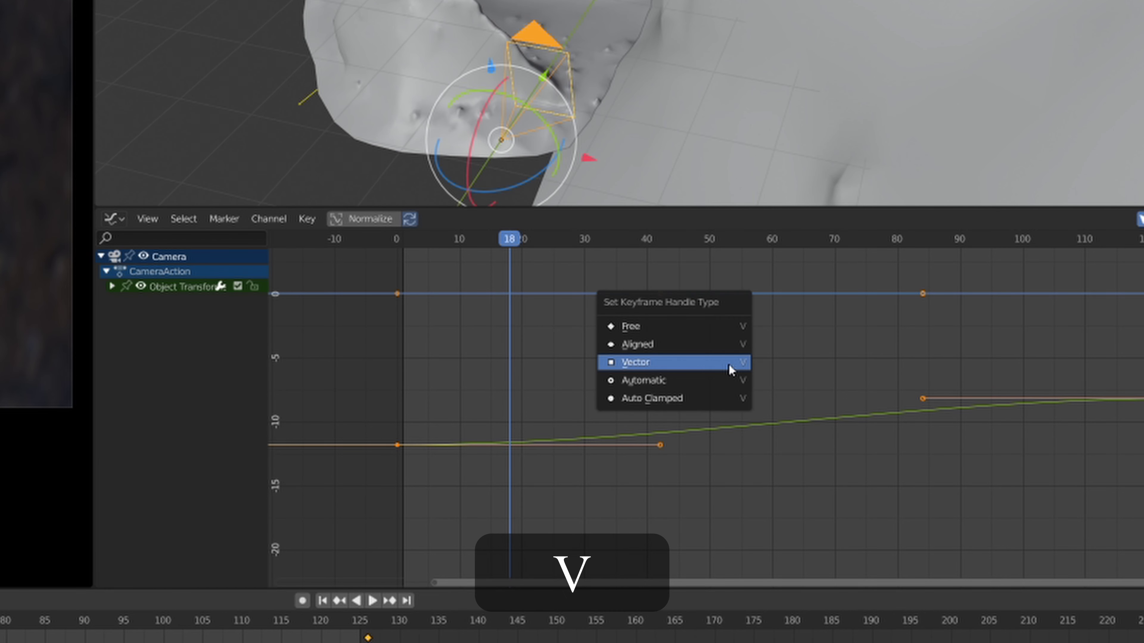
left_click(710, 363)
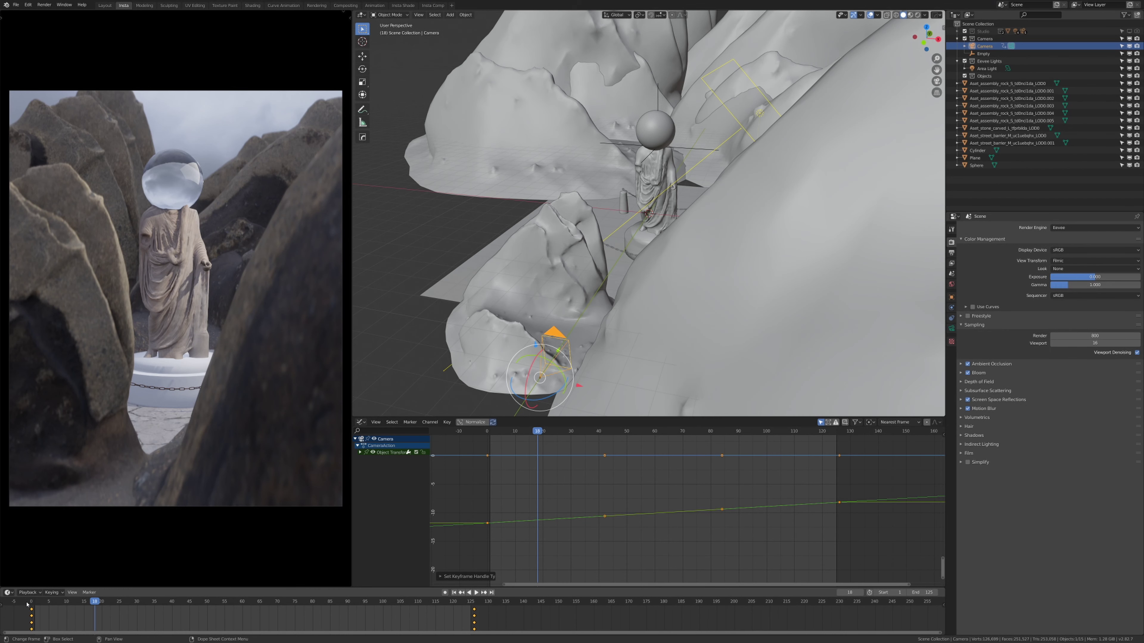
key("space")
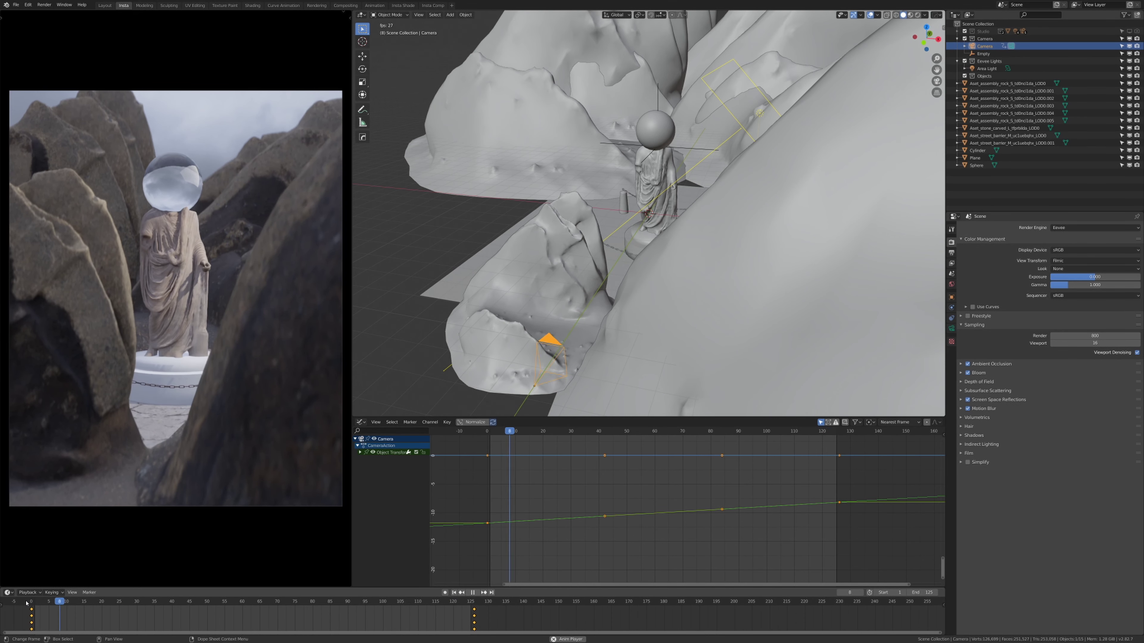
- Stop playback, expand Object Transforms, select the X Euler Rotation curve and zoom out
key("space")
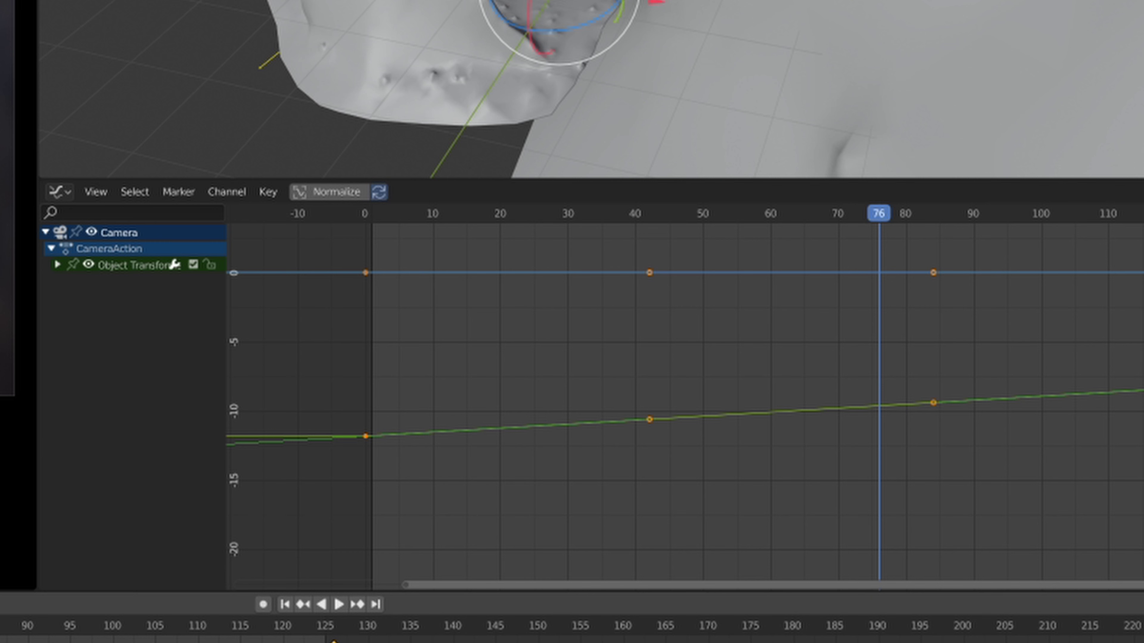
left_click(55, 266)
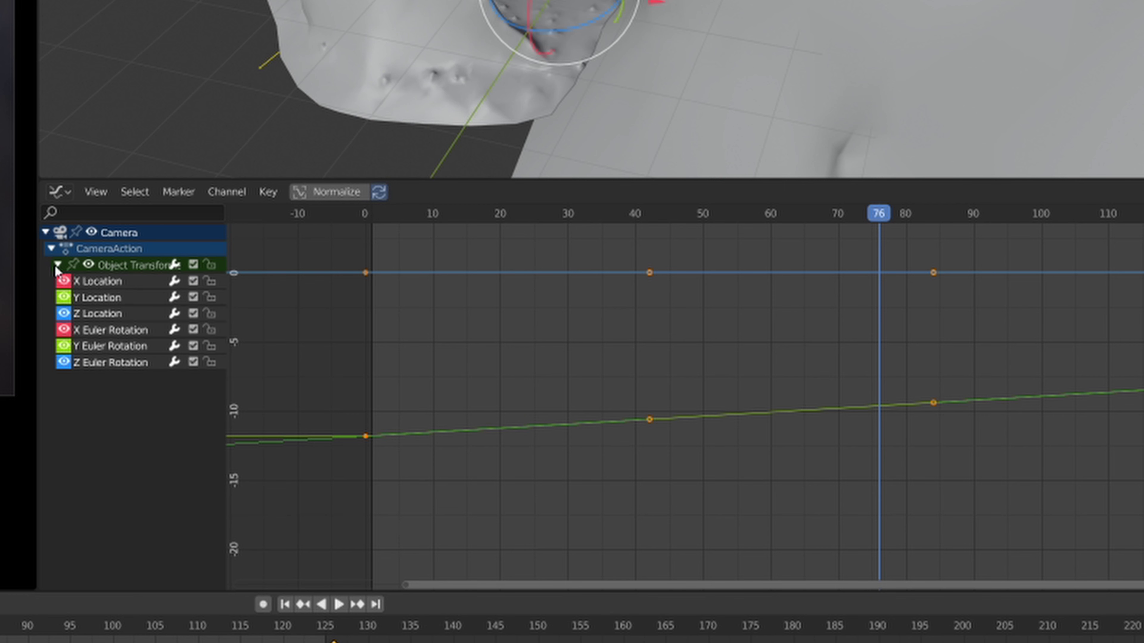
left_click(113, 332)
left_click(113, 329)
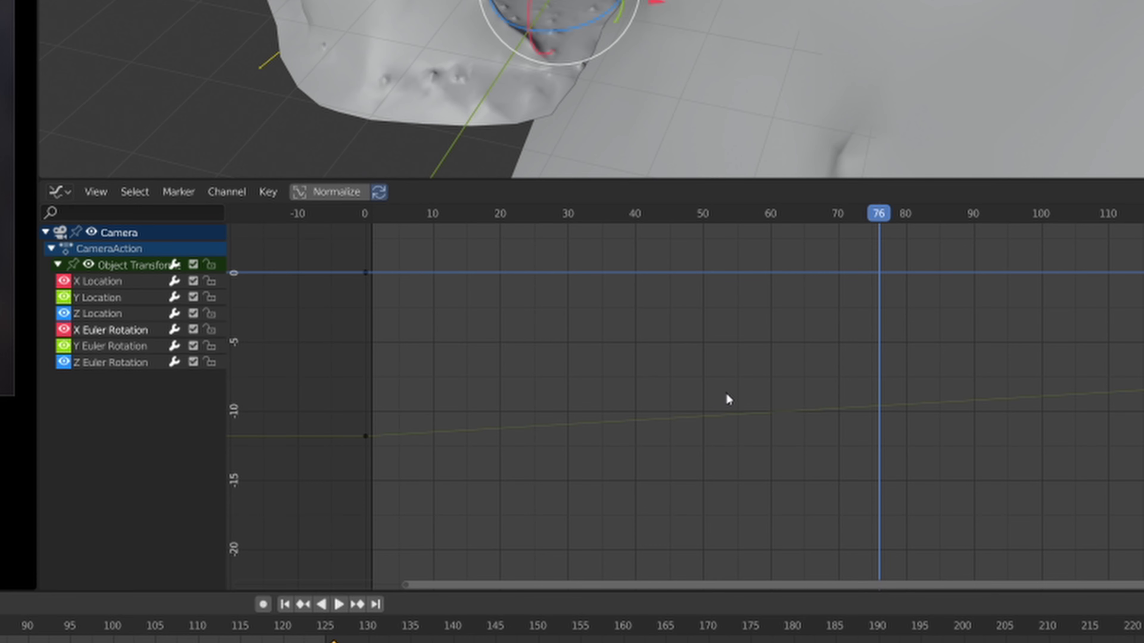
scroll(729, 399, "down", 8)
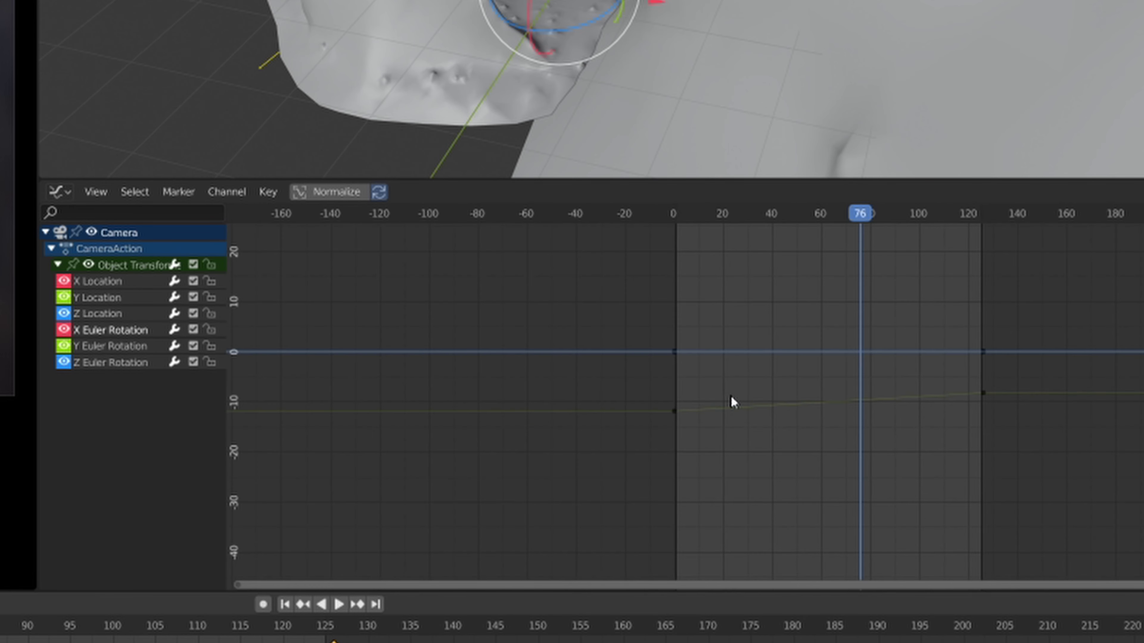
middle_click_drag(730, 395, 812, 360, "ctrl")
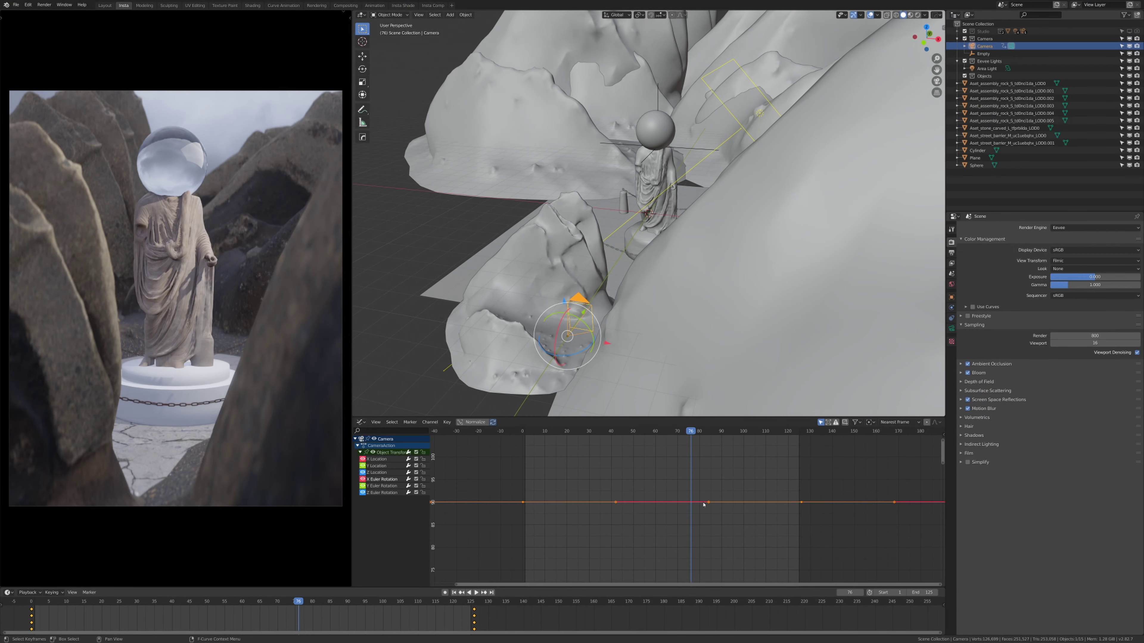
- Add a Noise modifier from the sidebar's Modifiers tab and preview the jitter
key("n")
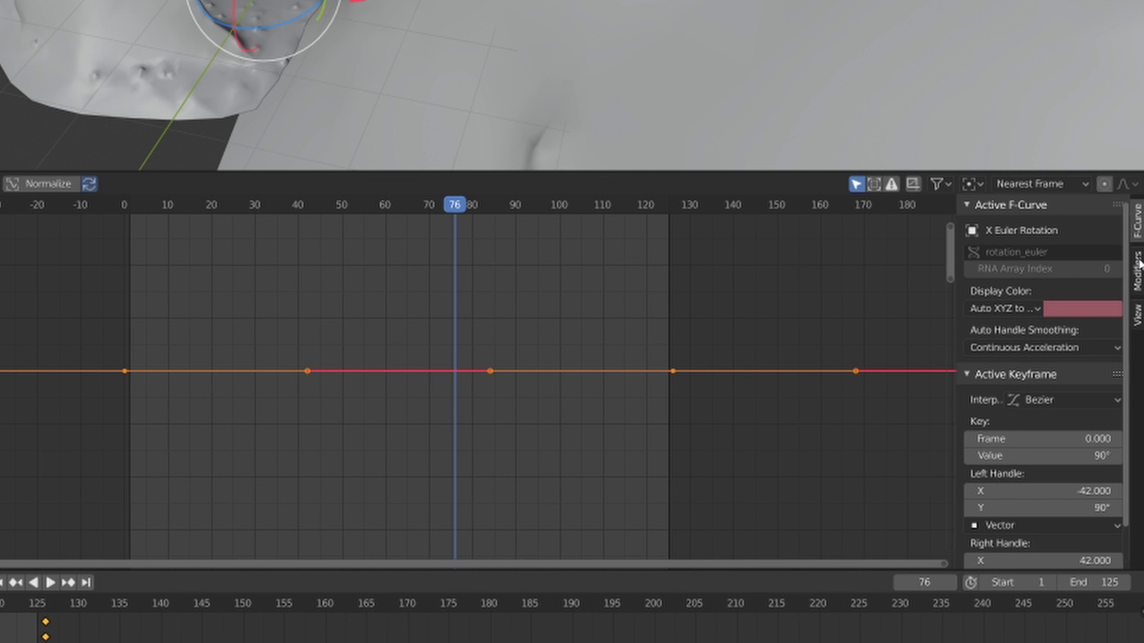
left_click(1139, 275)
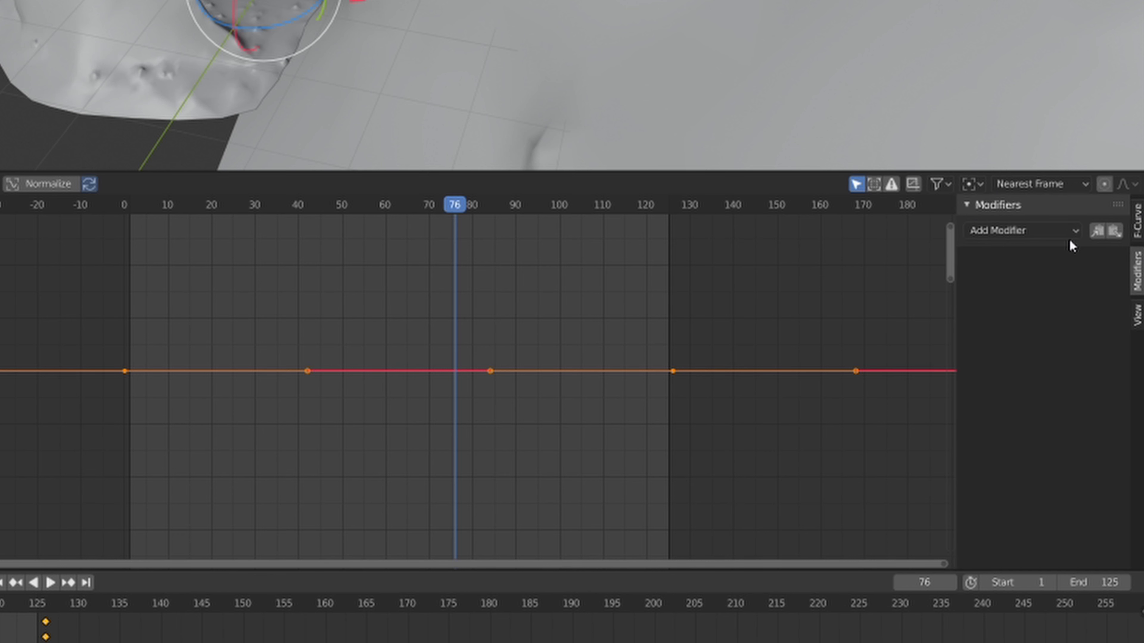
left_click(1053, 237)
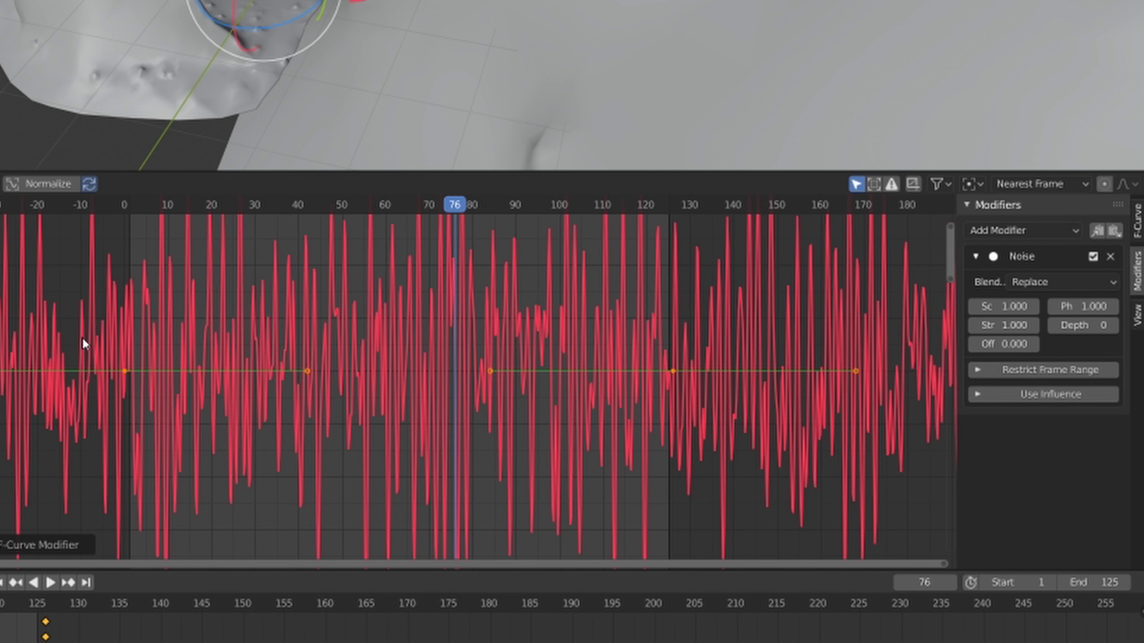
key("space")
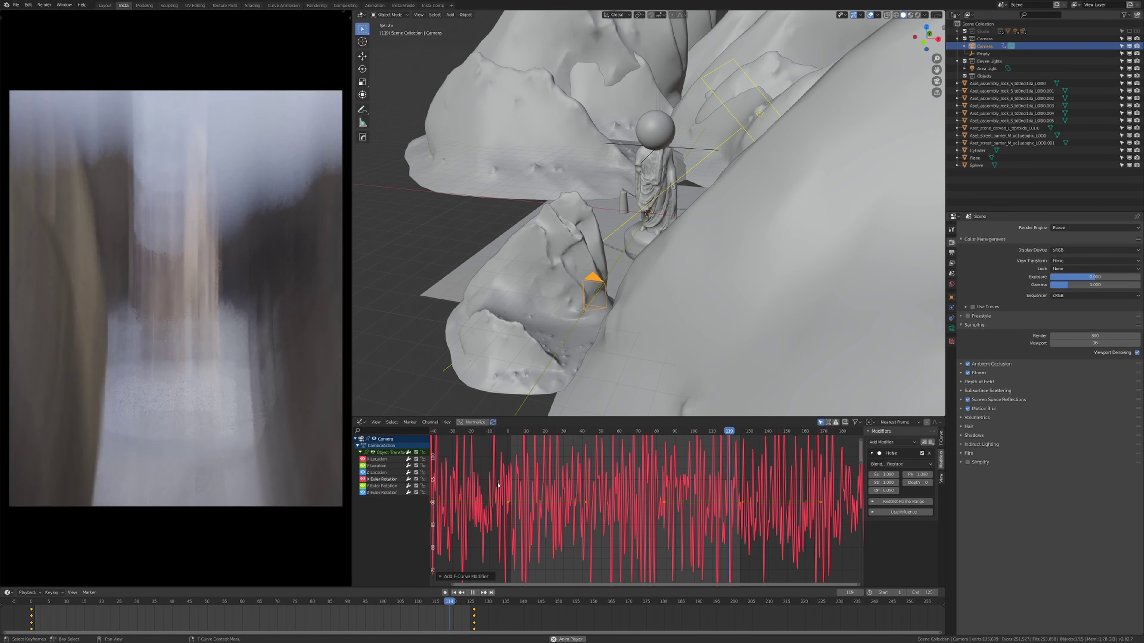
key("space")
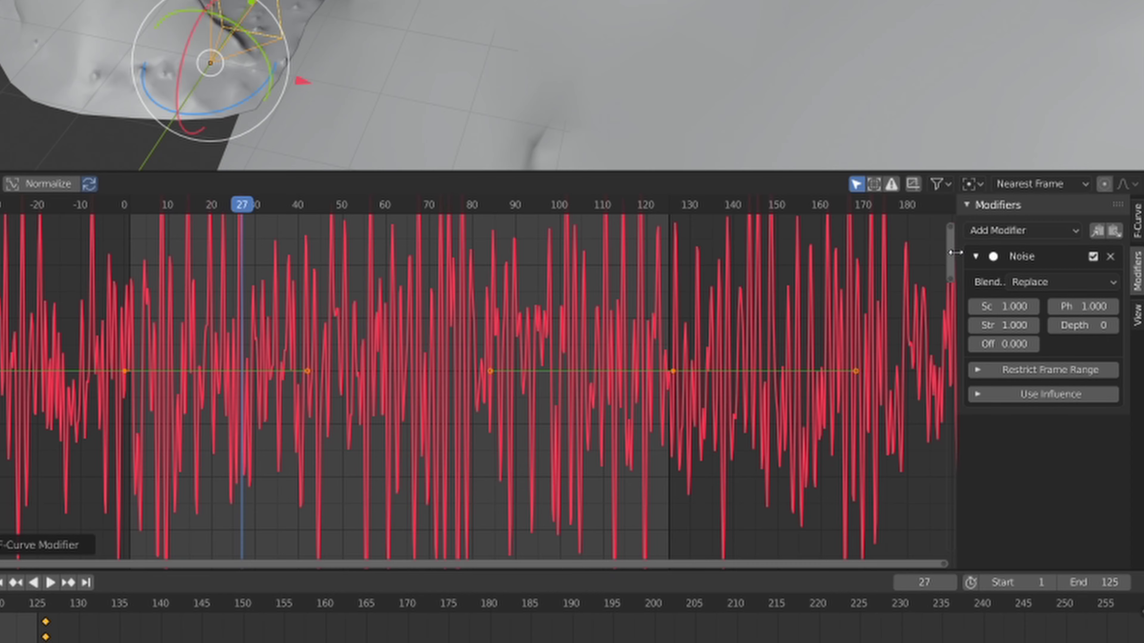
- Widen the sidebar, raise the X noise Scale to about 21.2, and start playback to preview
left_click_drag(955, 254, 837, 256)
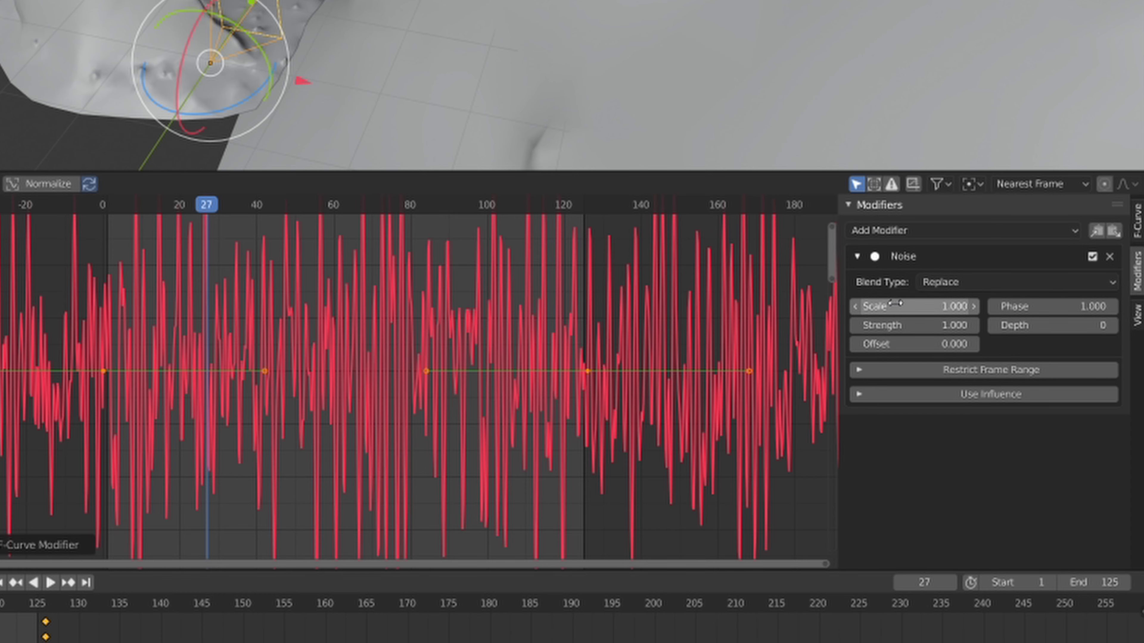
left_click_drag(895, 304, 1014, 304)
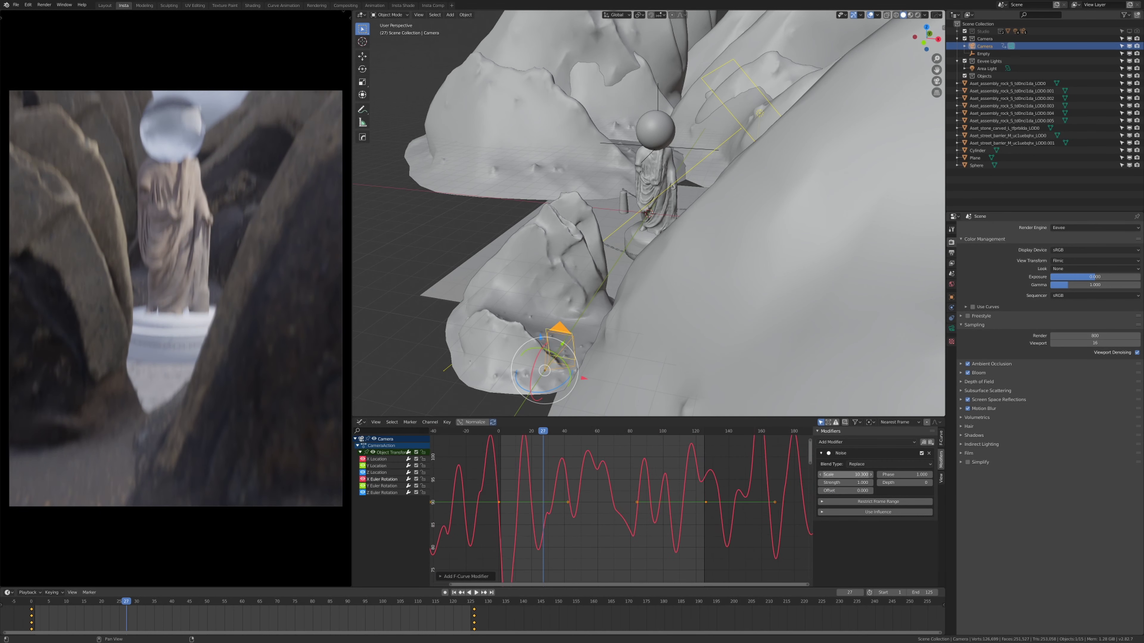
left_click_drag(846, 474, 799, 477)
key("space")
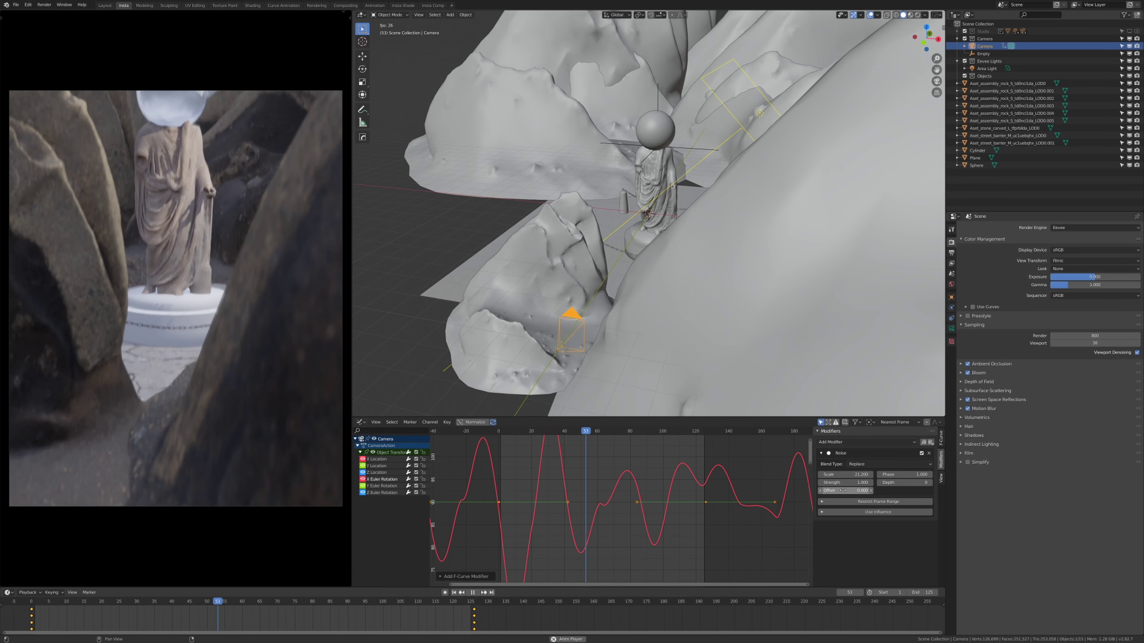
- Drop the noise Strength to 0.1 and settle Scale at 20, then stop playback at frame 28
mouse_move(851, 482)
left_mouse_down()
mouse_move(833, 482)
mouse_move(849, 482)
left_mouse_up()
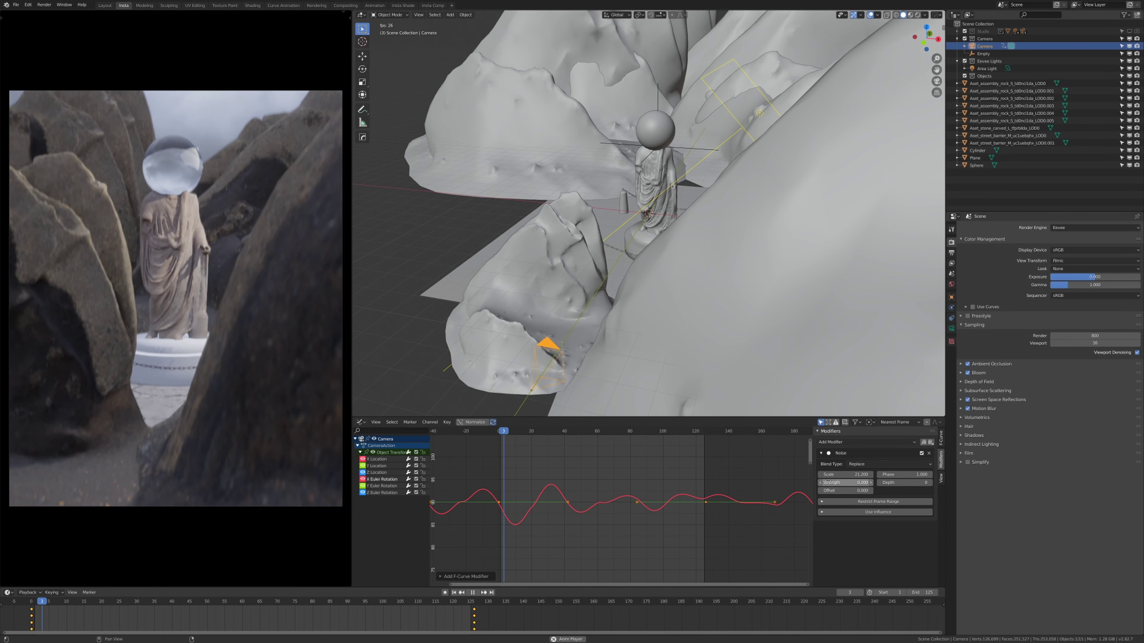
left_click_drag(858, 475, 857, 475)
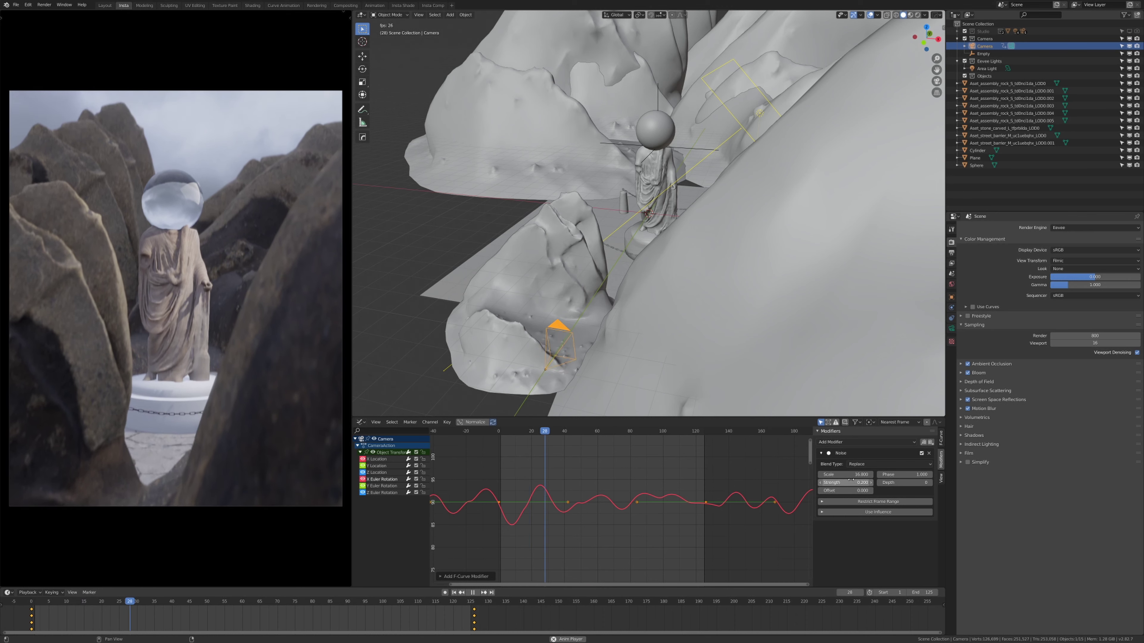
left_click_drag(851, 481, 850, 480)
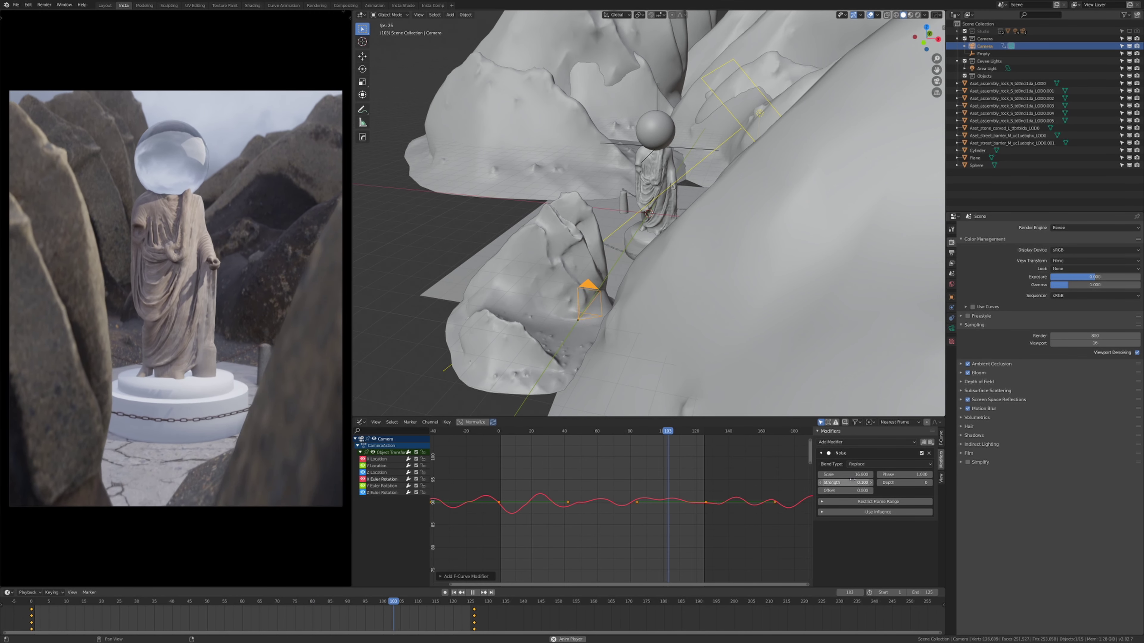
left_click_drag(849, 476, 862, 475)
key("Escape")
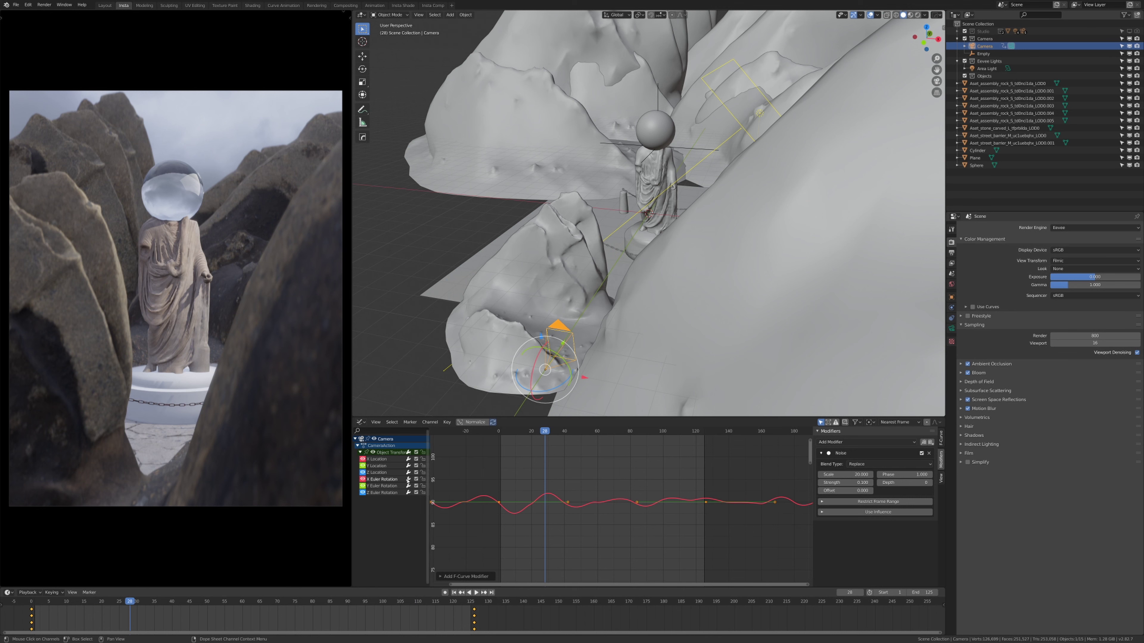
- Select the Z Euler Rotation channel and zoom the graph onto its flat 0° curve
left_click(379, 494)
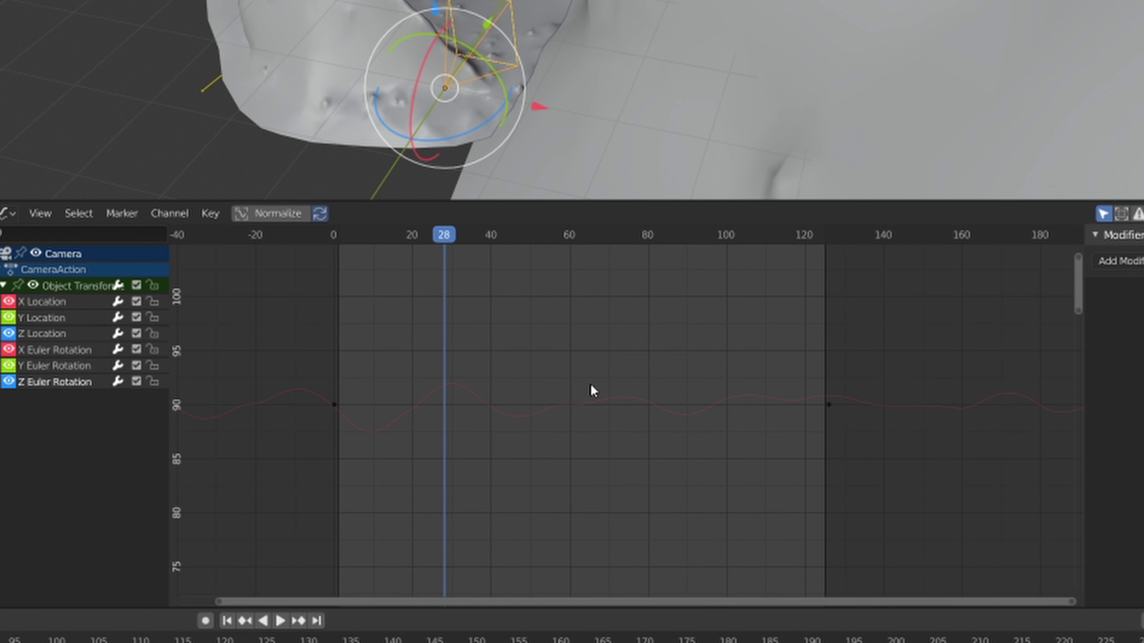
scroll(590, 385, "down", 10)
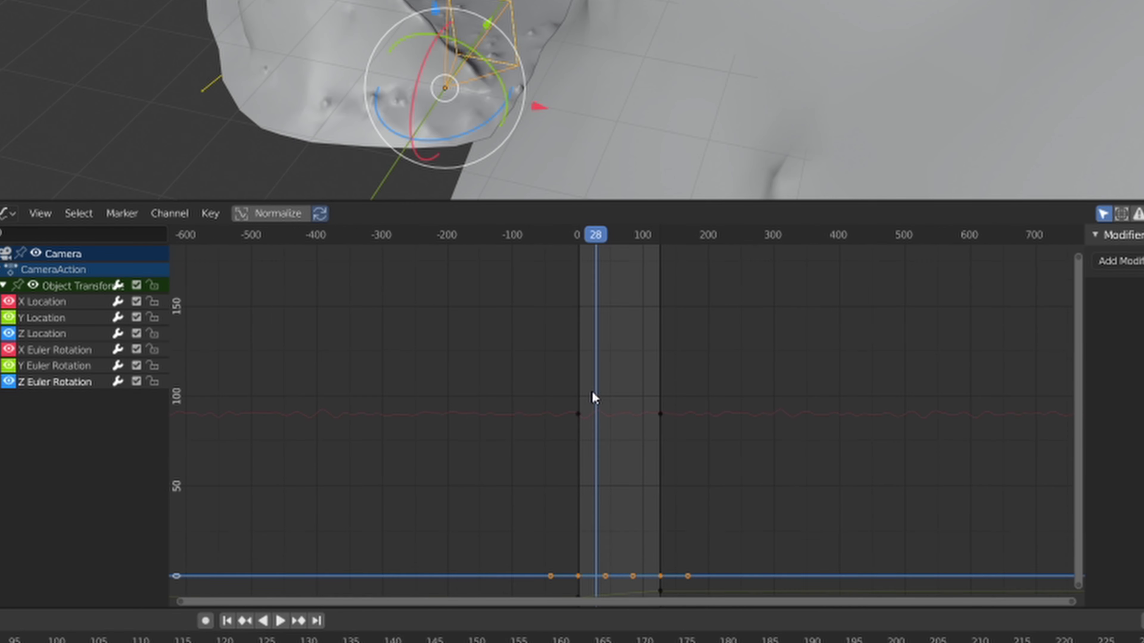
scroll(599, 397, "down", 1)
scroll(628, 582, "up", 1)
middle_click_drag(632, 531, 621, 466, "ctrl")
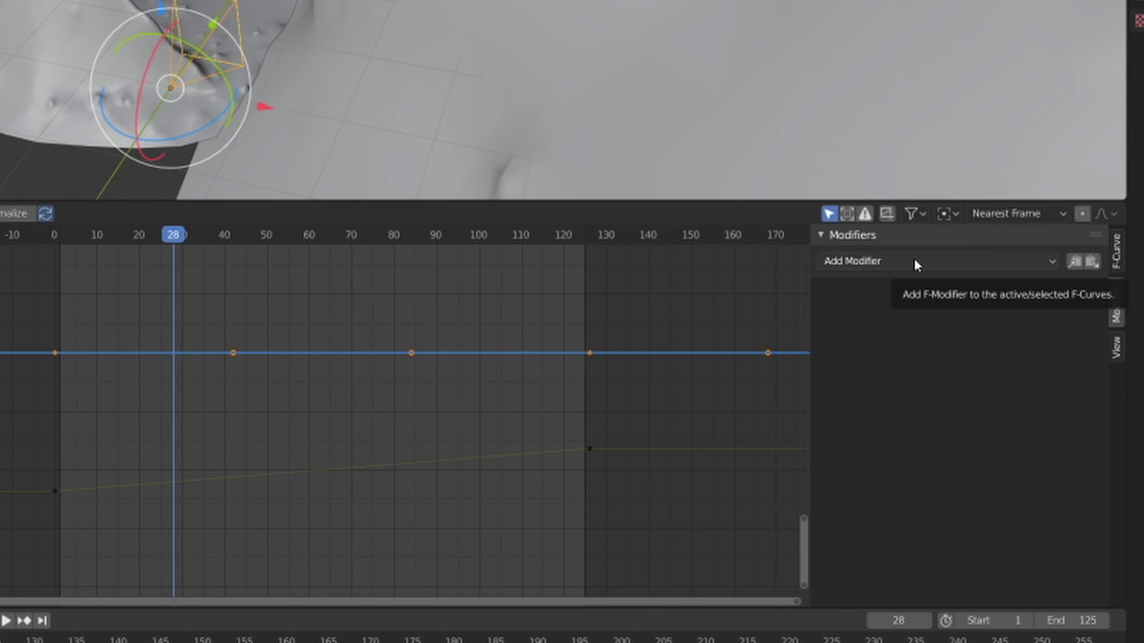
- Add a Noise modifier to the Z rotation curve, set Scale near 23.2 and Strength 0.1, and preview playback
left_click(915, 264)
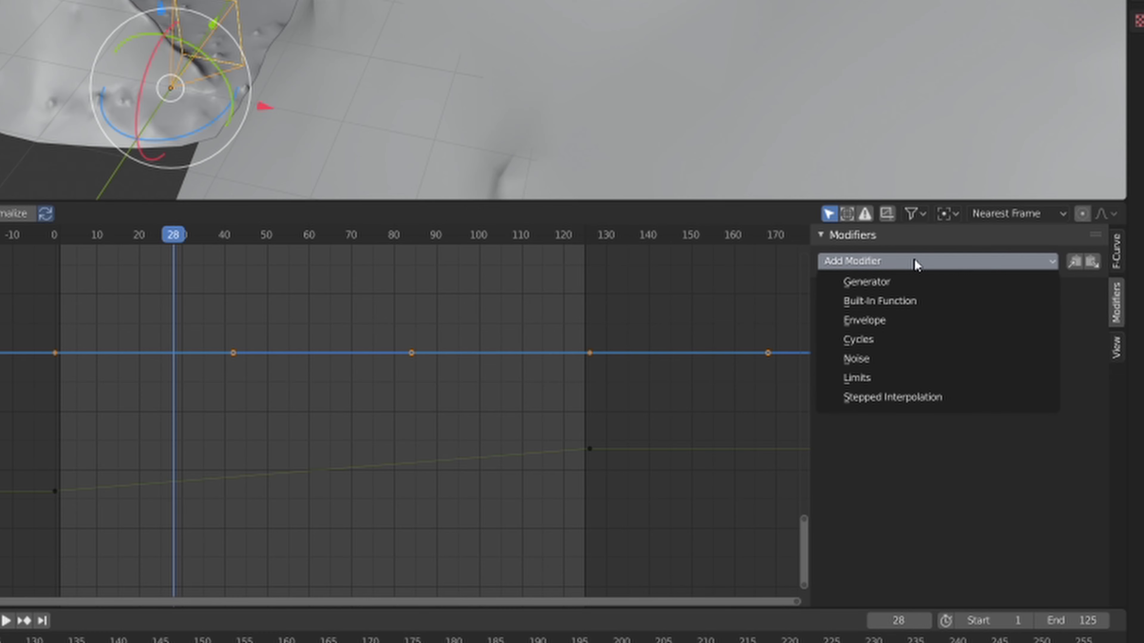
left_click(866, 355)
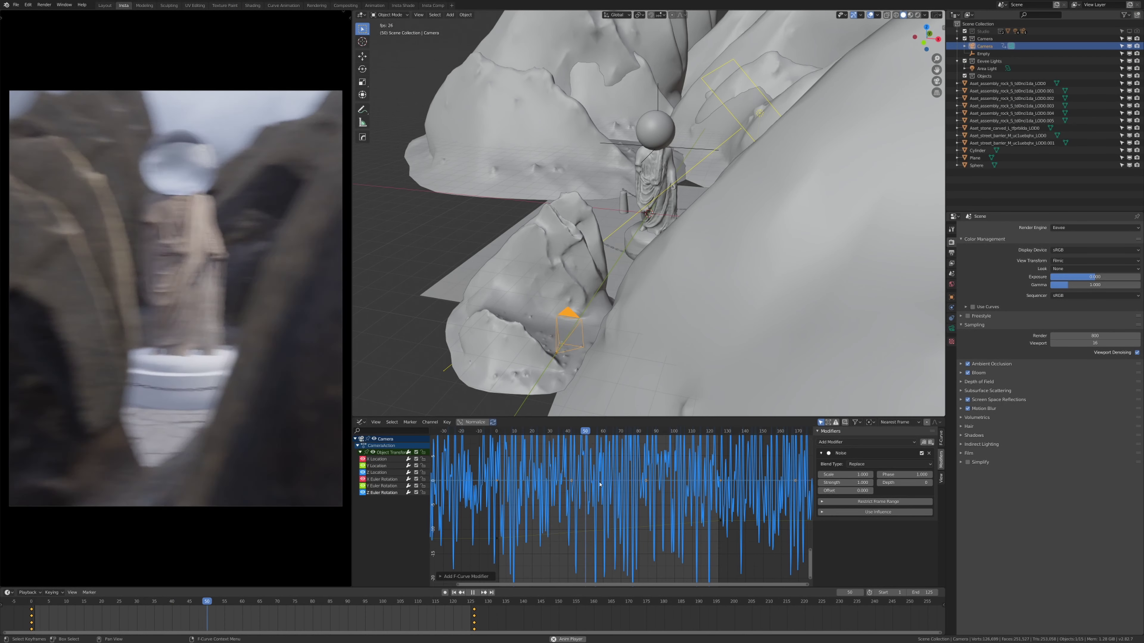
key("space")
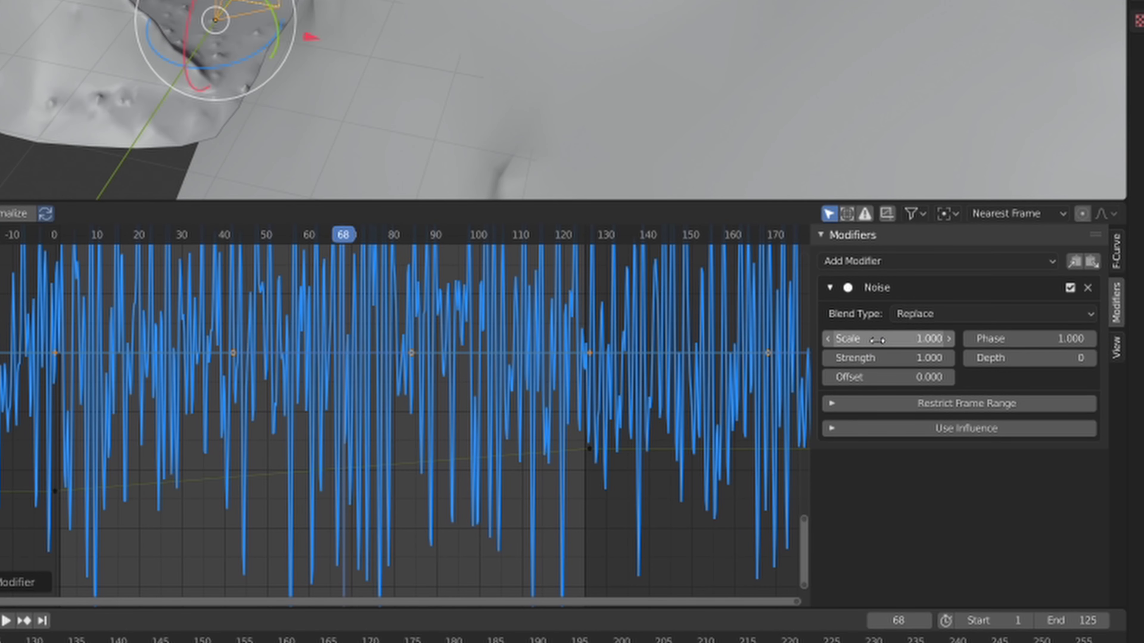
left_click_drag(877, 340, 915, 357)
key("space")
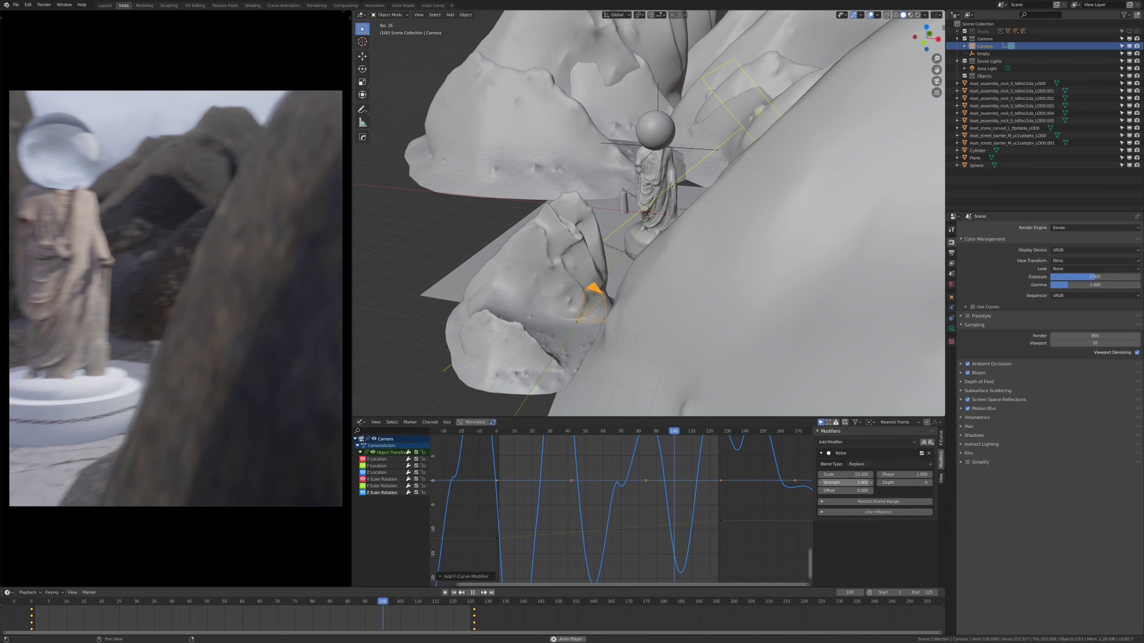
left_click_drag(831, 482, 802, 483)
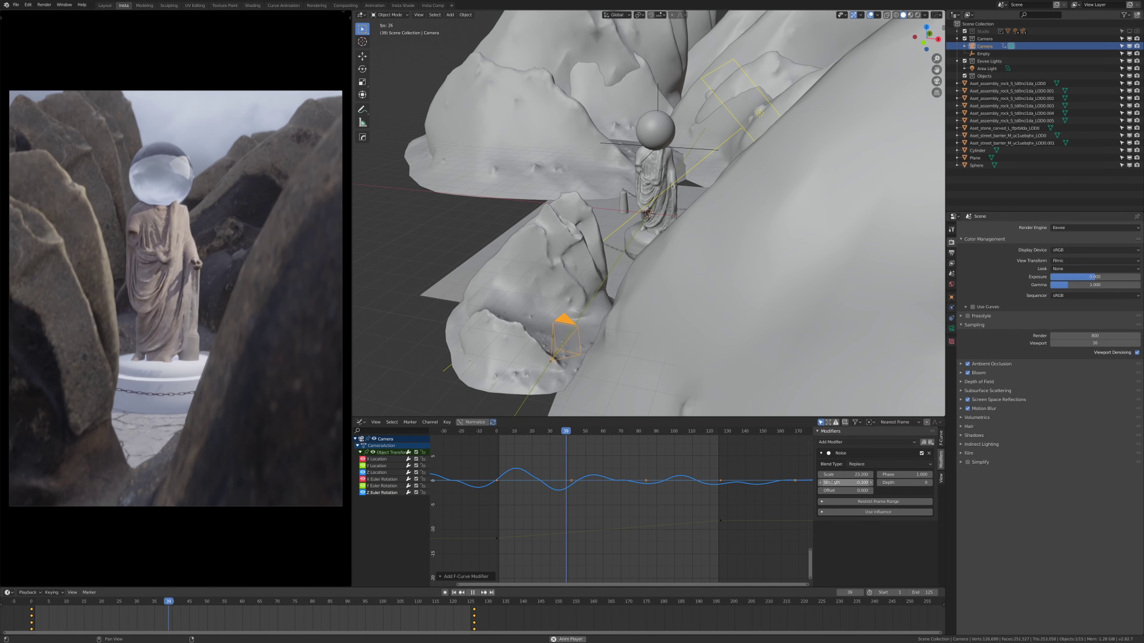